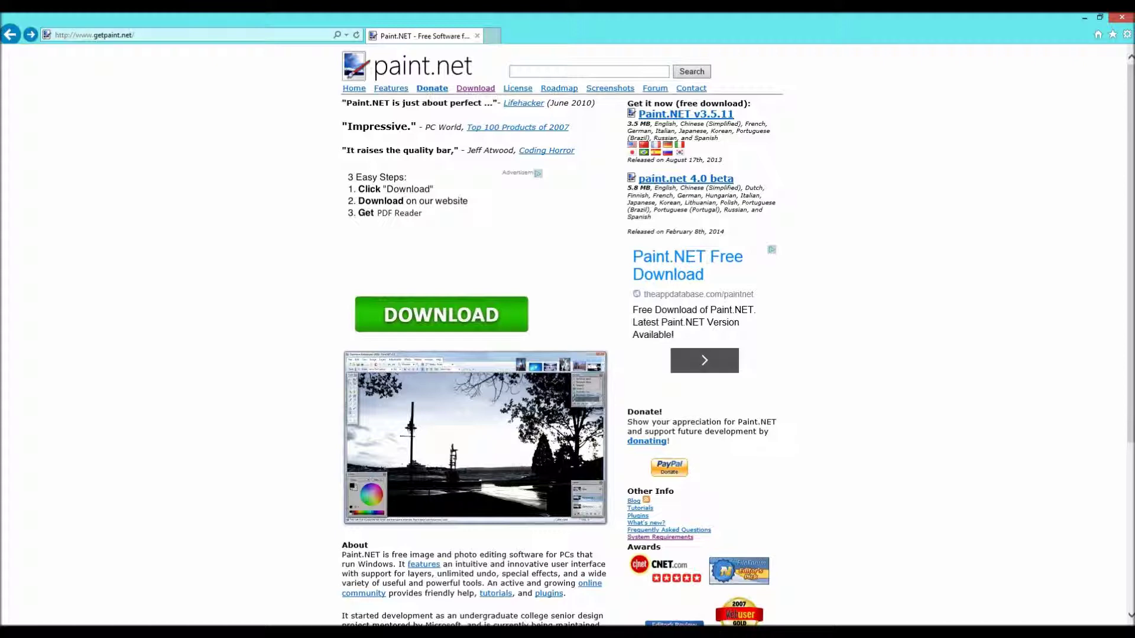
Download the Paint.NET v3.5.11 installer archive through the dotPDN mirror.
{"action": "scroll", "coordinate": [567, 331], "scroll_direction": "down", "scroll_amount": 4}
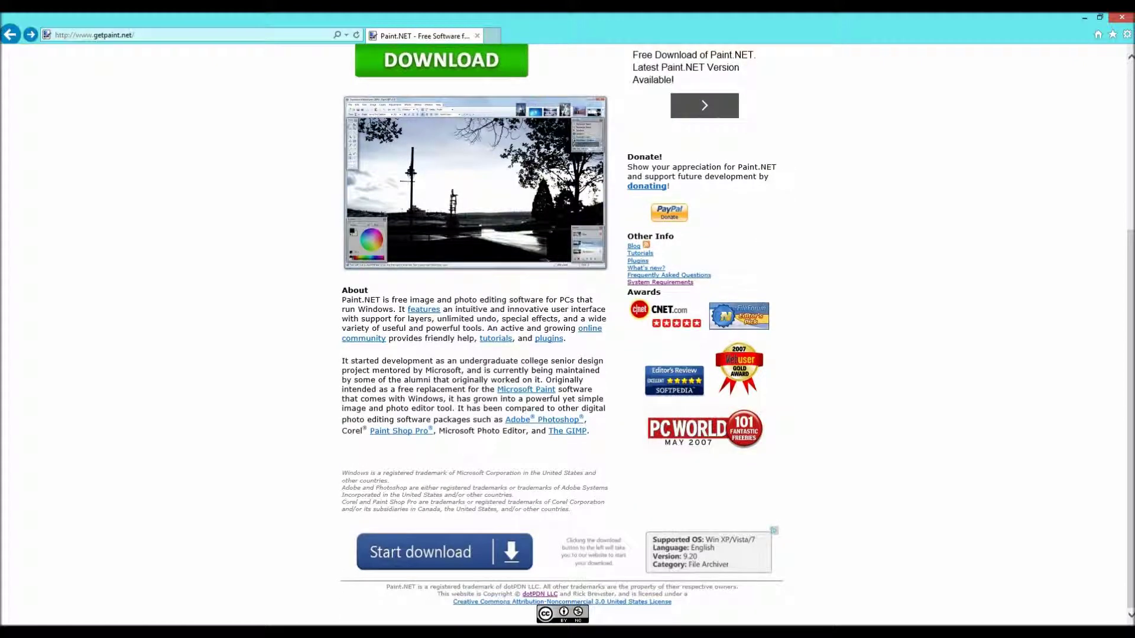
{"action": "scroll", "coordinate": [567, 331], "scroll_direction": "up", "scroll_amount": 4}
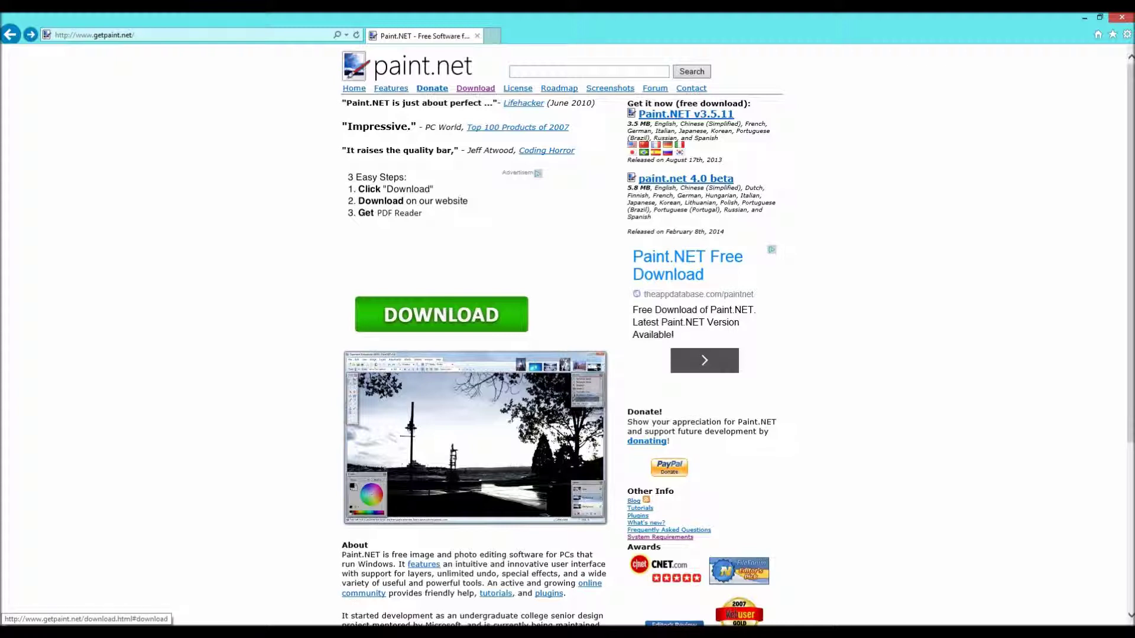
{"action": "left_click", "coordinate": [686, 114]}
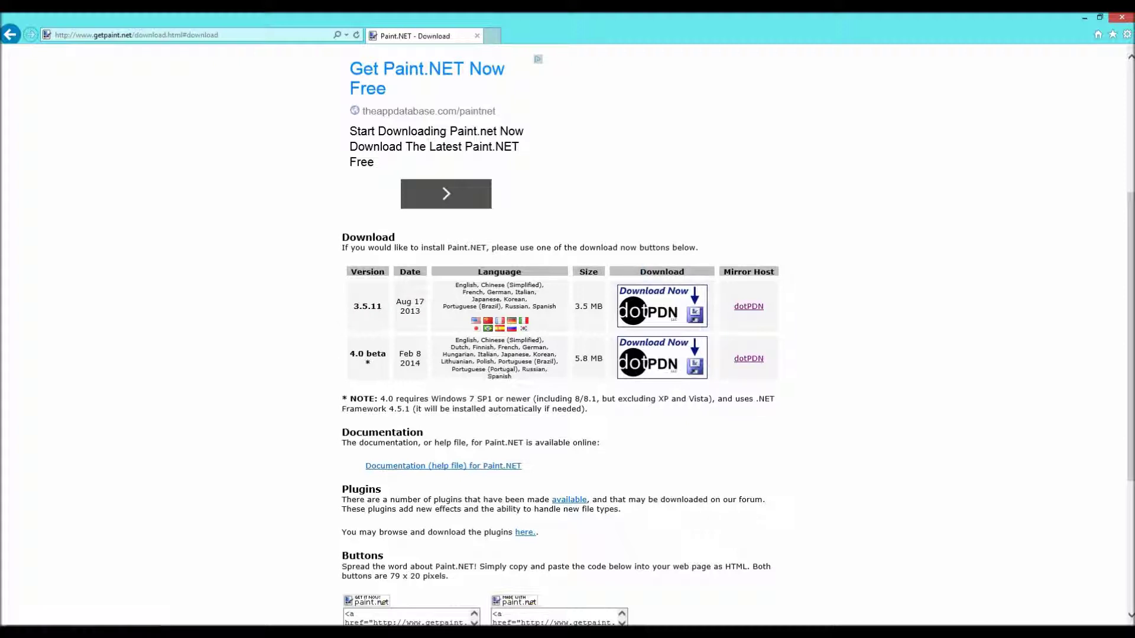
{"action": "left_click", "coordinate": [662, 306]}
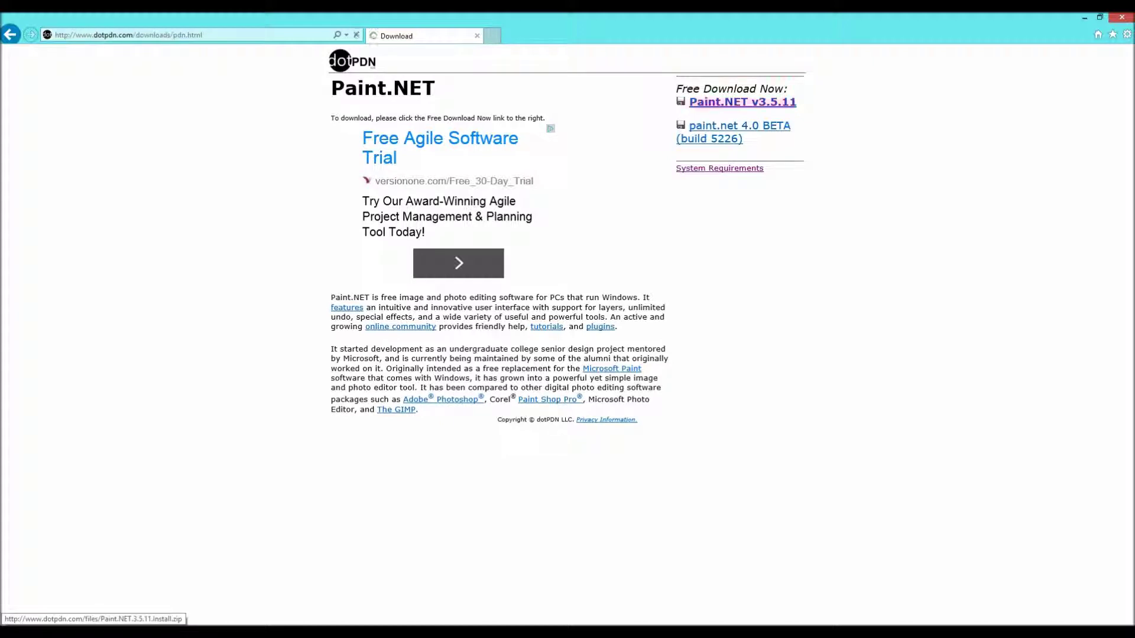
{"action": "key", "text": "Return"}
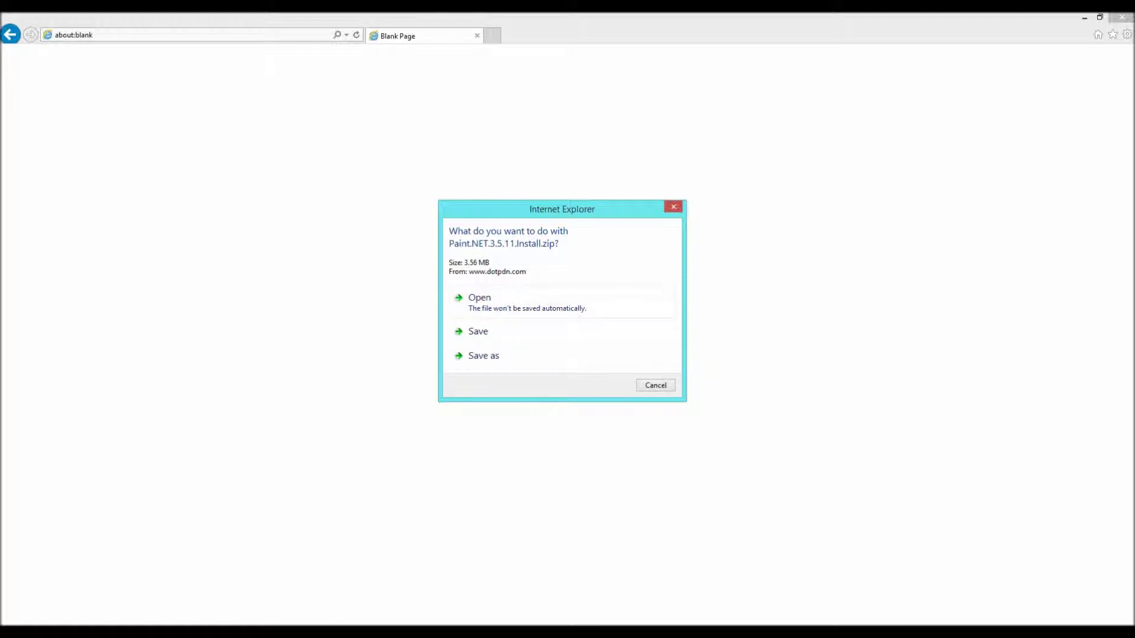
{"action": "key", "text": "Return"}
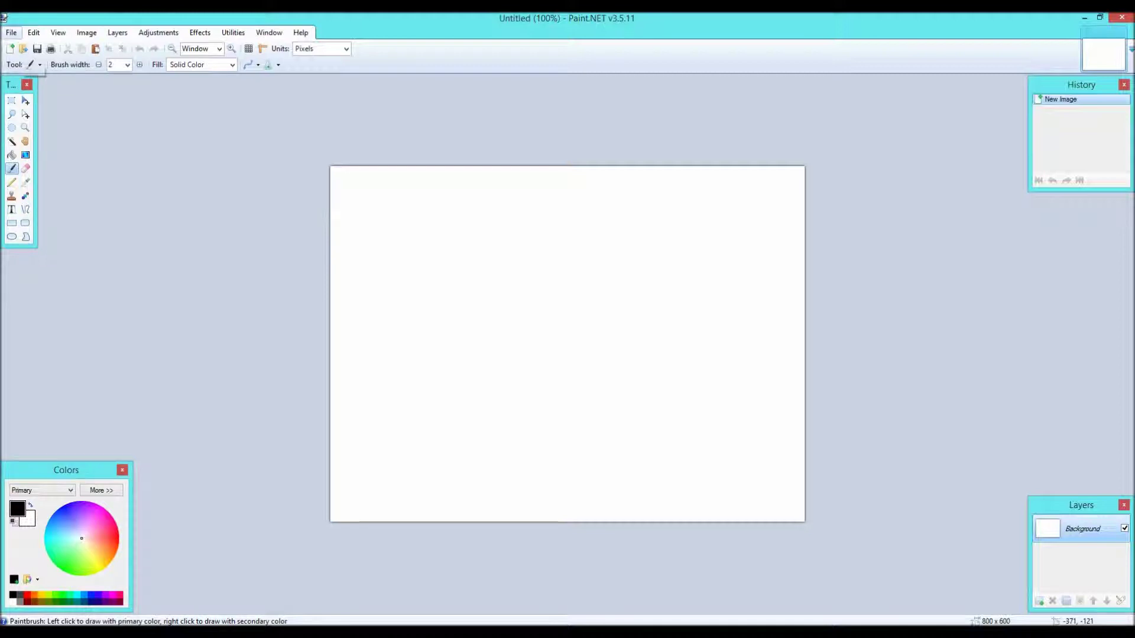
Create a new blank image 800 pixels wide and 800 pixels high.
{"action": "left_click", "coordinate": [11, 32]}
{"action": "left_click", "coordinate": [12, 32]}
{"action": "left_click", "coordinate": [11, 33]}
{"action": "key", "text": "Return"}
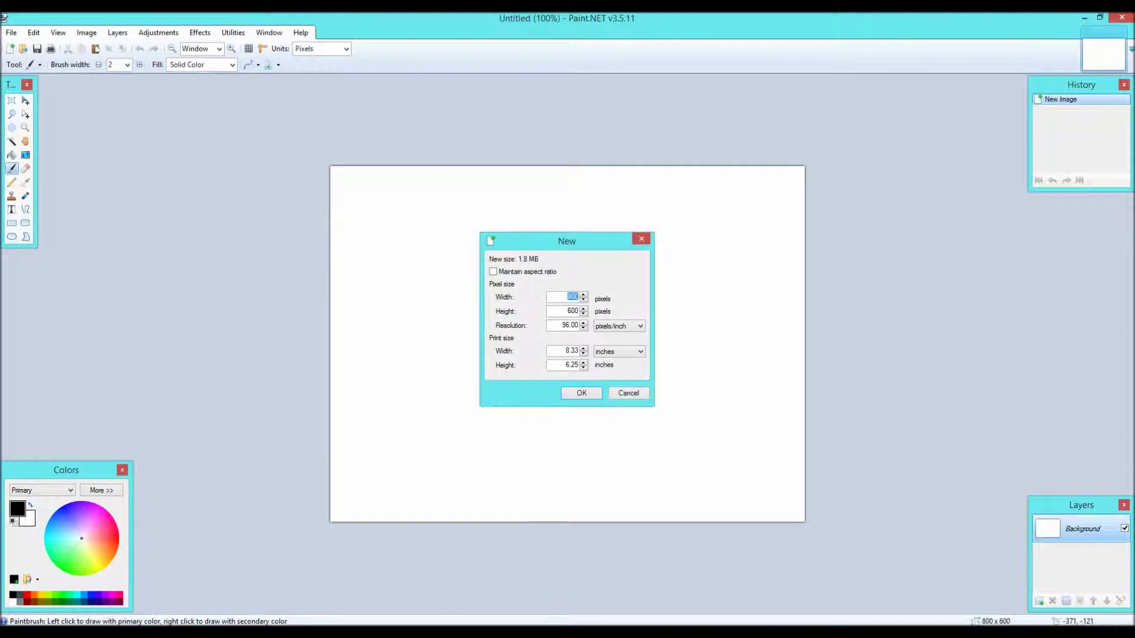
{"action": "type", "text": "800"}
{"action": "key", "text": "shift+End"}
{"action": "type", "text": "800"}
{"action": "key", "text": "Return"}
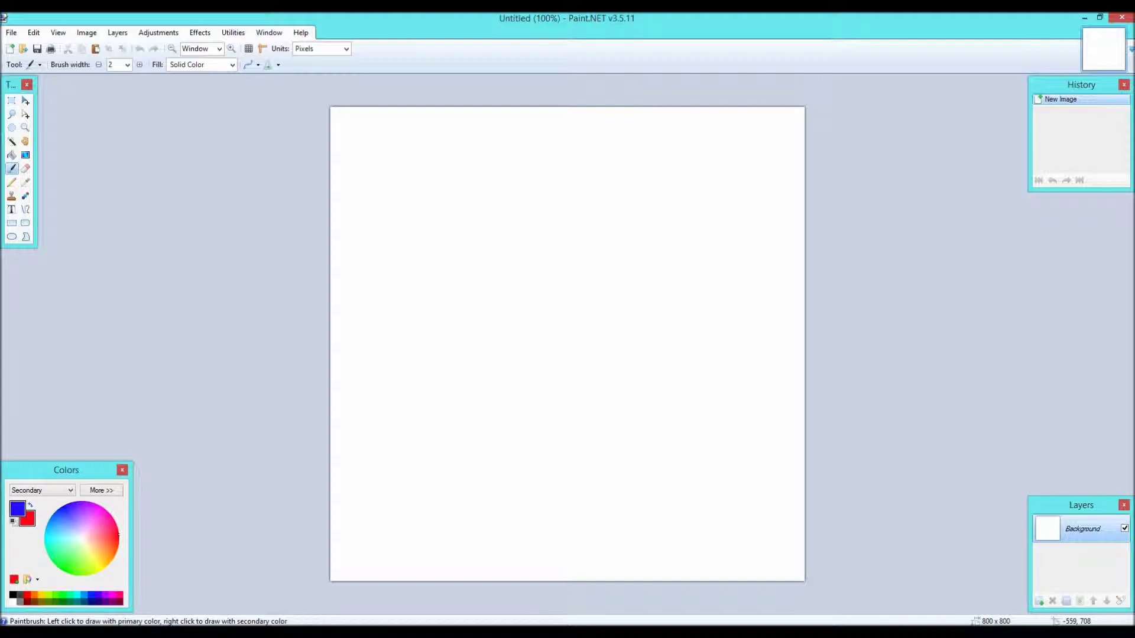
Try a looping freehand blue Paintbrush stroke across the canvas and undo it.
{"action": "mouse_move", "coordinate": [390, 201]}
{"action": "left_mouse_down"}
{"action": "mouse_move", "coordinate": [384, 289]}
{"action": "mouse_move", "coordinate": [643, 336]}
{"action": "mouse_move", "coordinate": [691, 314]}
{"action": "left_mouse_up"}
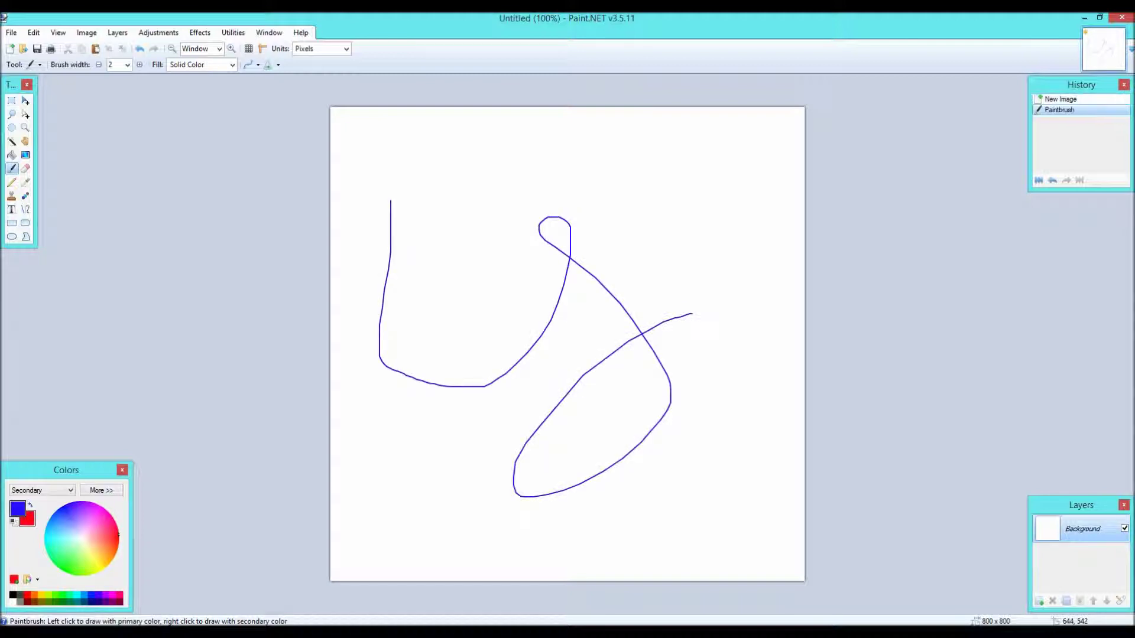
{"action": "key", "text": "ctrl+z"}
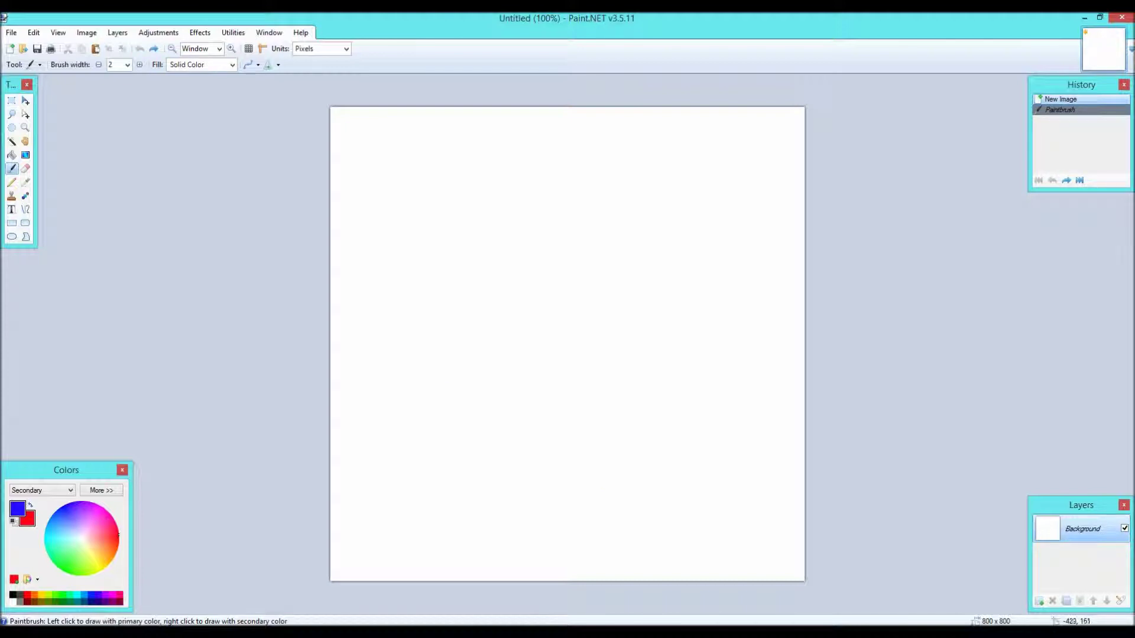
Draw a blue-to-red gradient about 1285 pixels long, diagonally from the canvas's top-left corner past its bottom-right corner.
{"action": "left_click", "coordinate": [25, 155]}
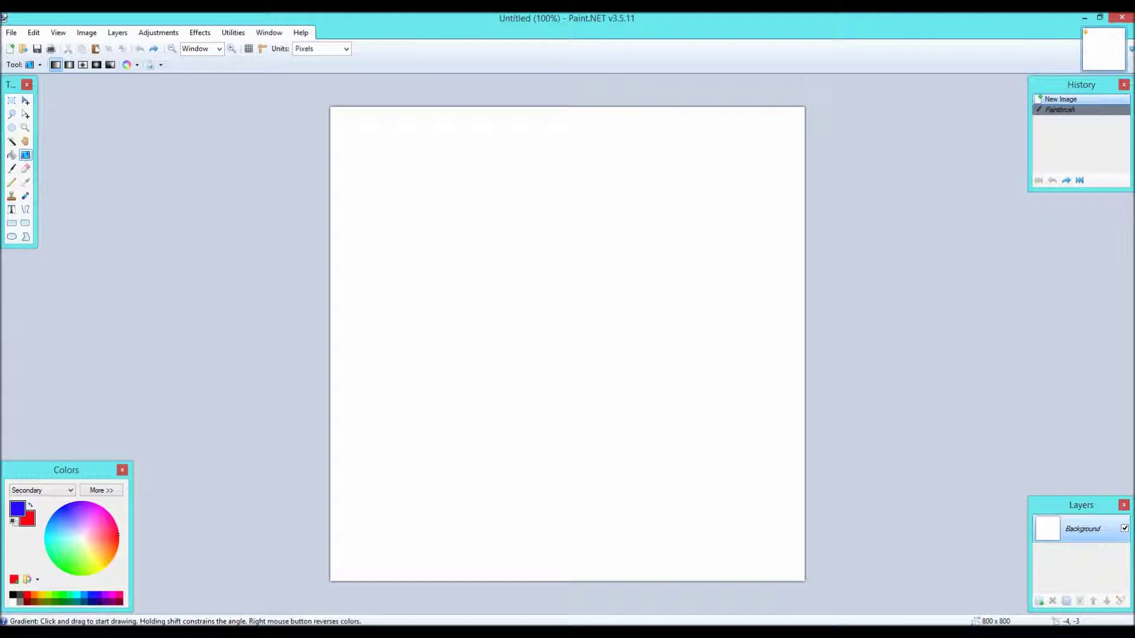
{"action": "left_click_drag", "start_coordinate": [328, 105], "coordinate": [894, 613]}
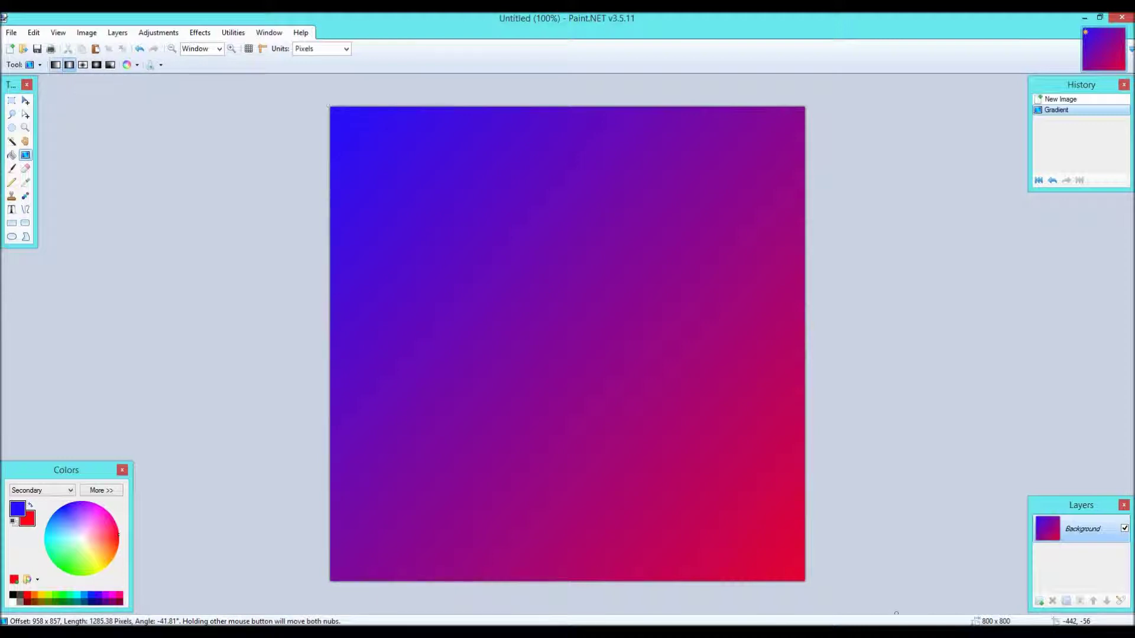
Try the Diamond, Radial and Conical styles on the blue-to-red gradient.
{"action": "left_click", "coordinate": [83, 65]}
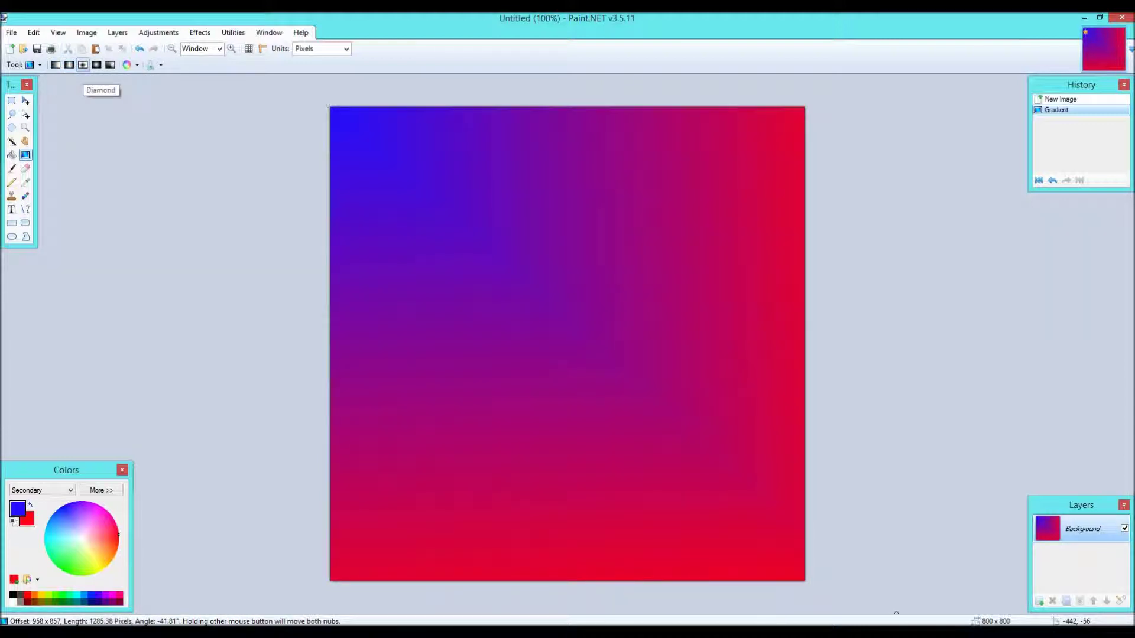
{"action": "left_click", "coordinate": [96, 64]}
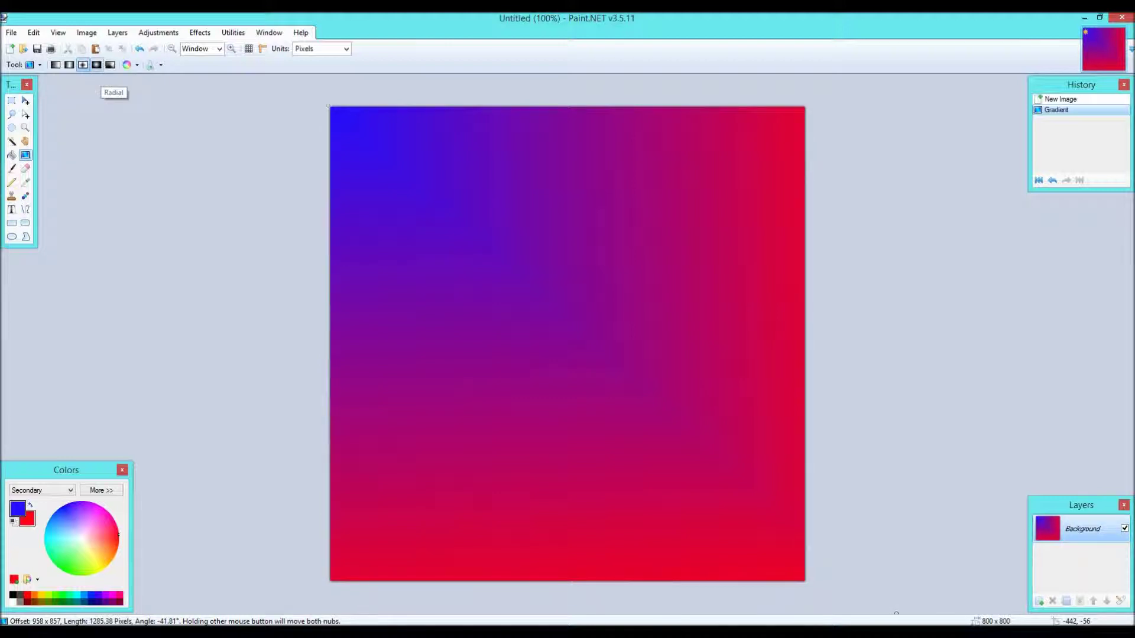
{"action": "left_click", "coordinate": [96, 64]}
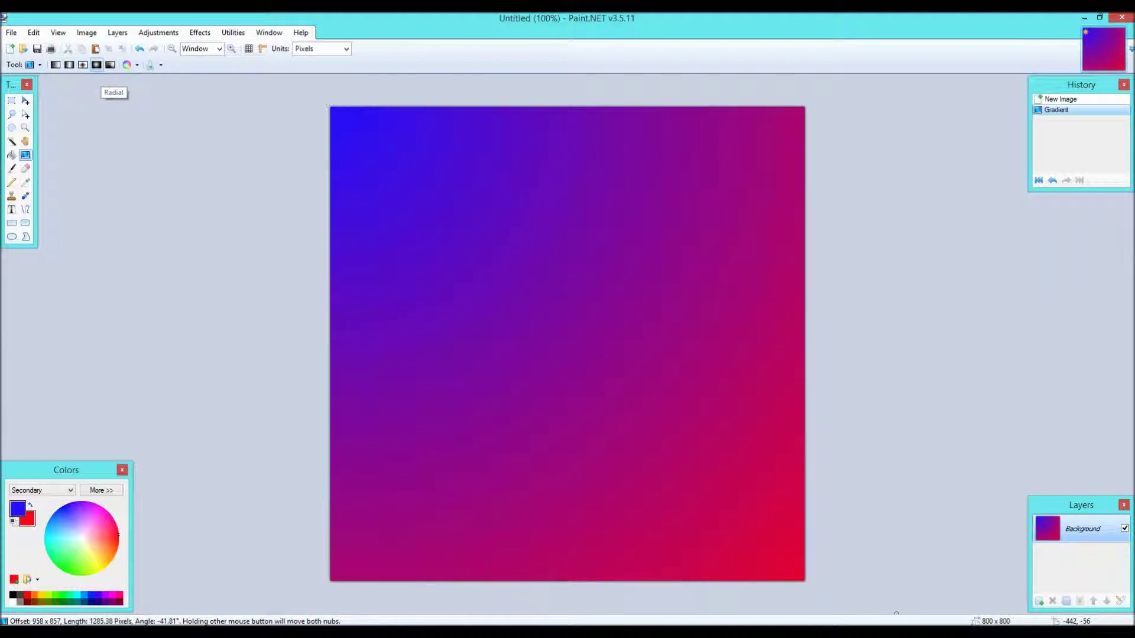
{"action": "left_click", "coordinate": [110, 64]}
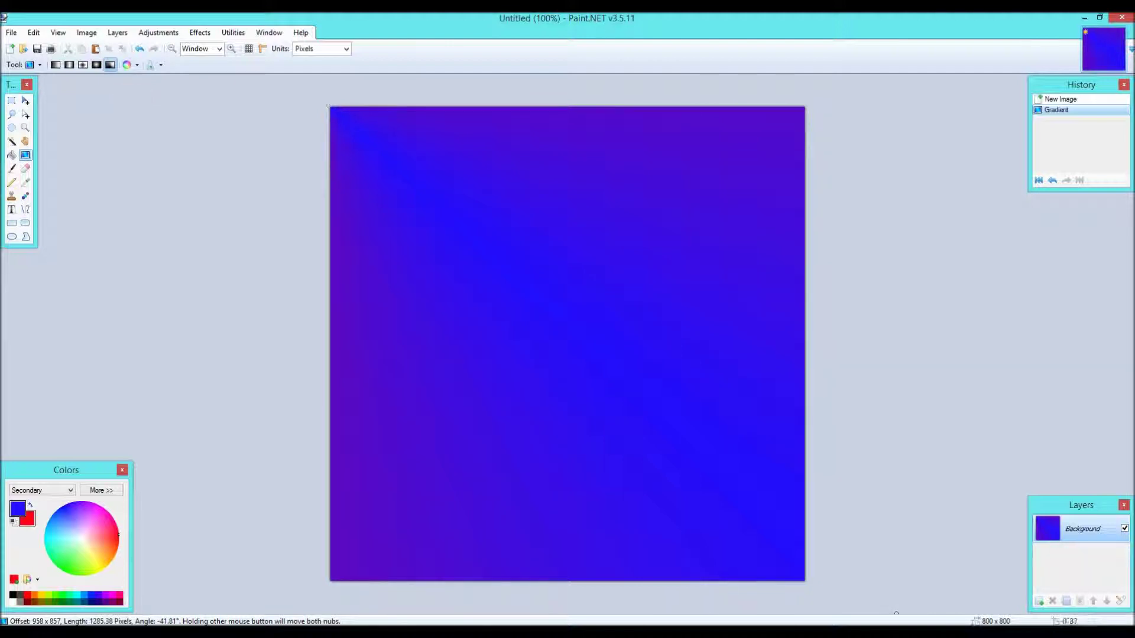
Look over the gradient's color and transparency modes, try Overwrite blending and return to Normal Blending.
{"action": "left_click", "coordinate": [130, 64]}
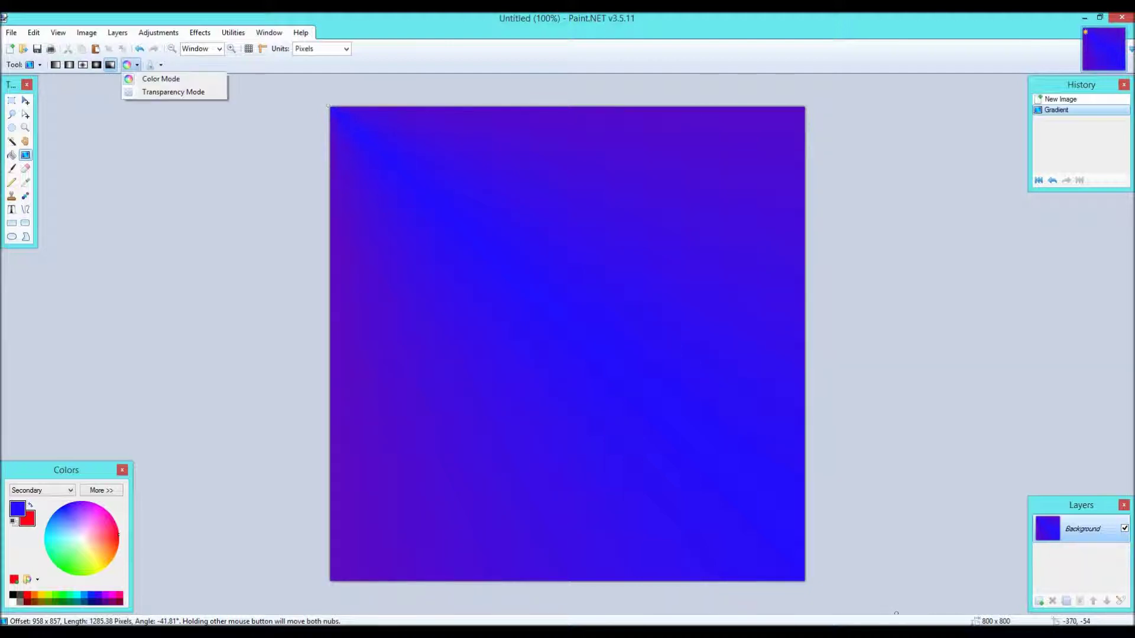
{"action": "left_click", "coordinate": [155, 64]}
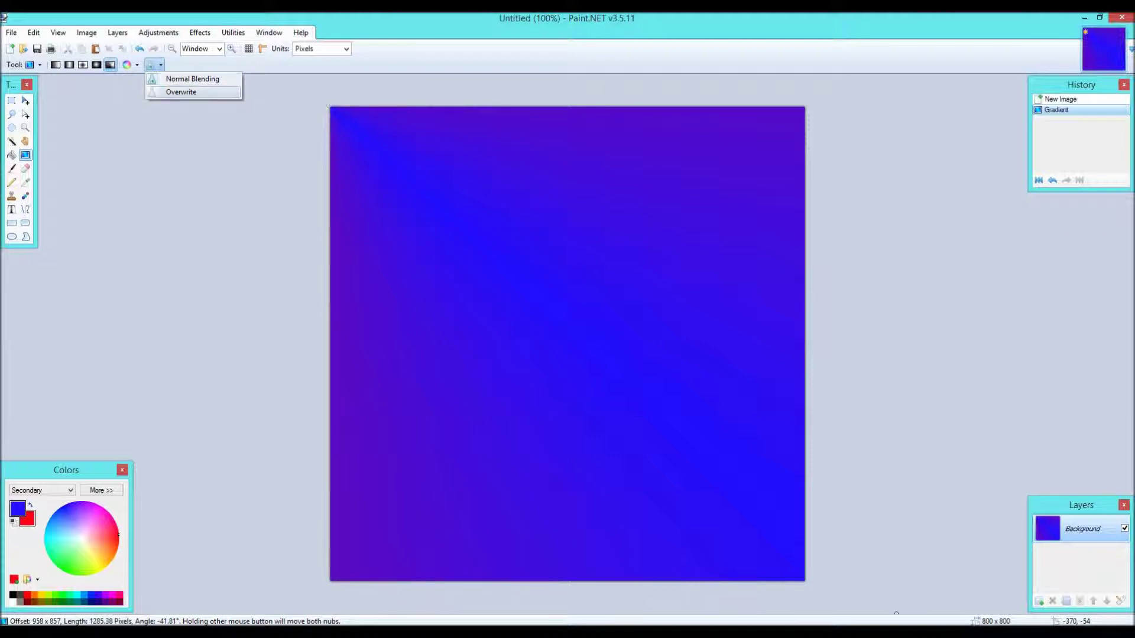
{"action": "left_click", "coordinate": [192, 79]}
{"action": "left_click", "coordinate": [155, 64]}
{"action": "left_click", "coordinate": [177, 91]}
{"action": "left_click", "coordinate": [155, 64]}
{"action": "left_click", "coordinate": [178, 79]}
Compare the gradient styles once more and settle on the Linear style for the canvas background.
{"action": "left_click", "coordinate": [82, 65]}
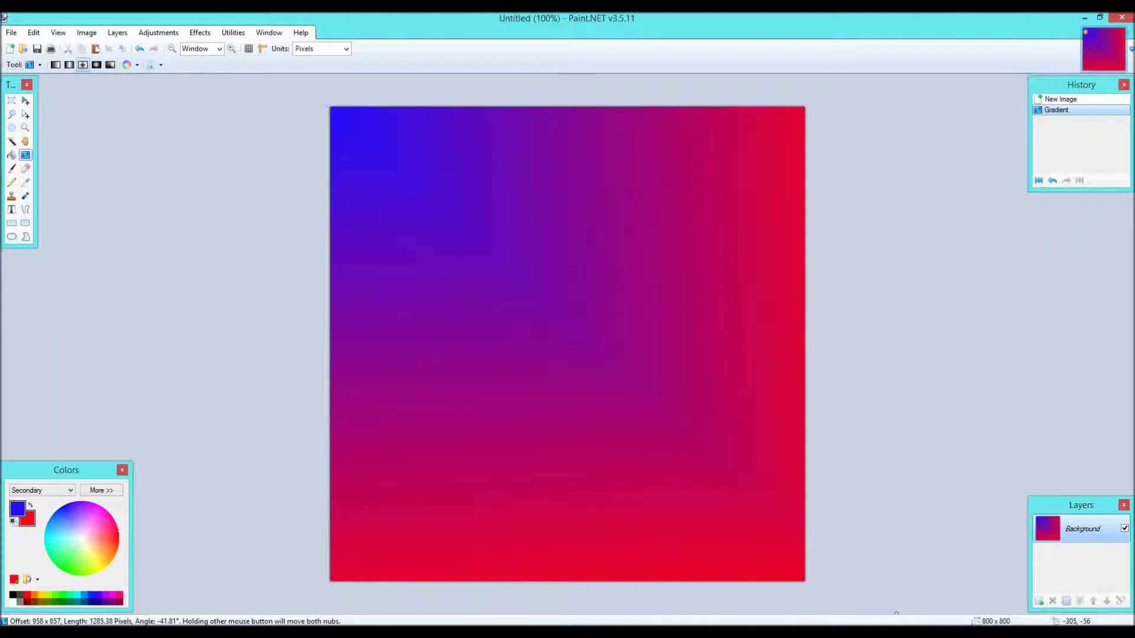
{"action": "left_click", "coordinate": [34, 64]}
{"action": "left_click", "coordinate": [35, 64]}
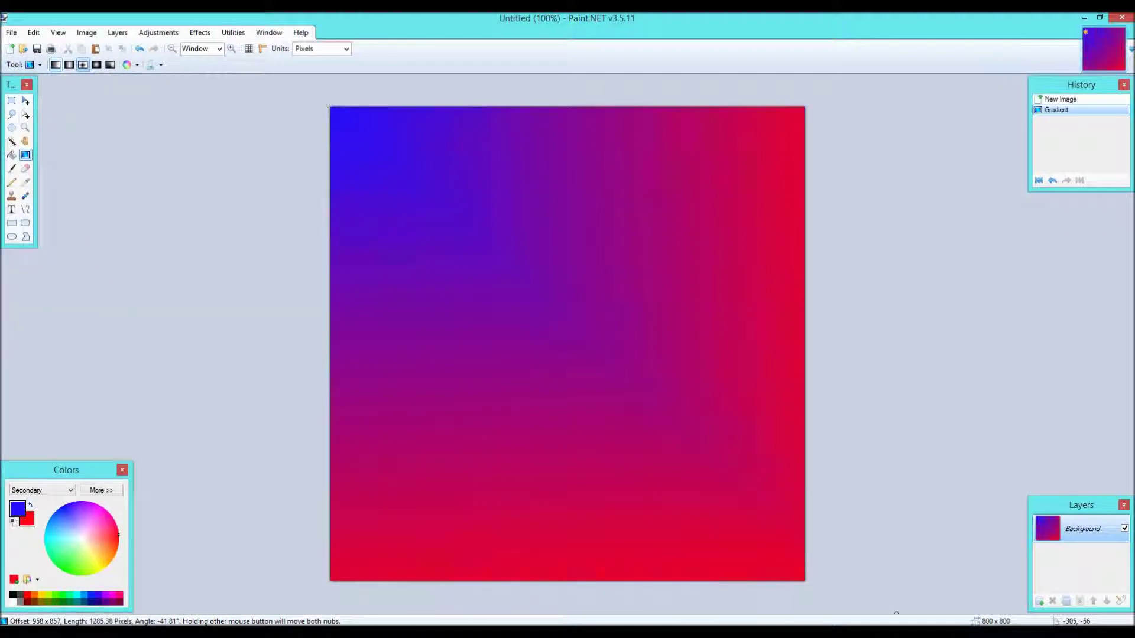
{"action": "left_click", "coordinate": [110, 64]}
{"action": "left_click", "coordinate": [55, 64]}
{"action": "left_click", "coordinate": [83, 65]}
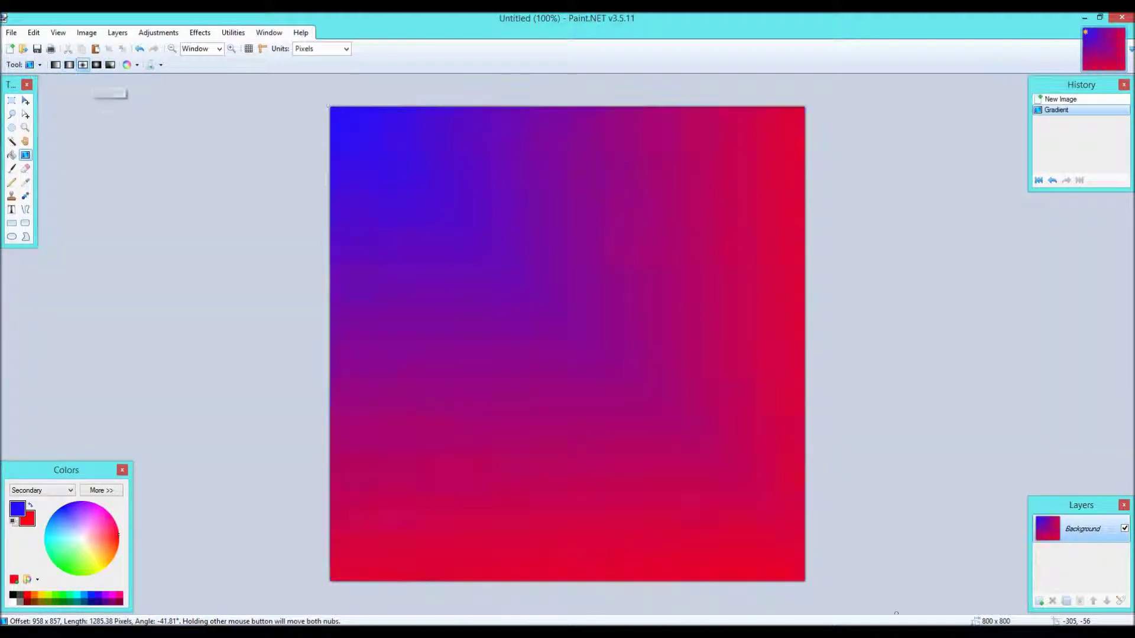
{"action": "left_click", "coordinate": [96, 64]}
{"action": "left_click", "coordinate": [109, 64]}
{"action": "left_click", "coordinate": [83, 64]}
{"action": "left_click", "coordinate": [69, 64]}
{"action": "left_click", "coordinate": [55, 64]}
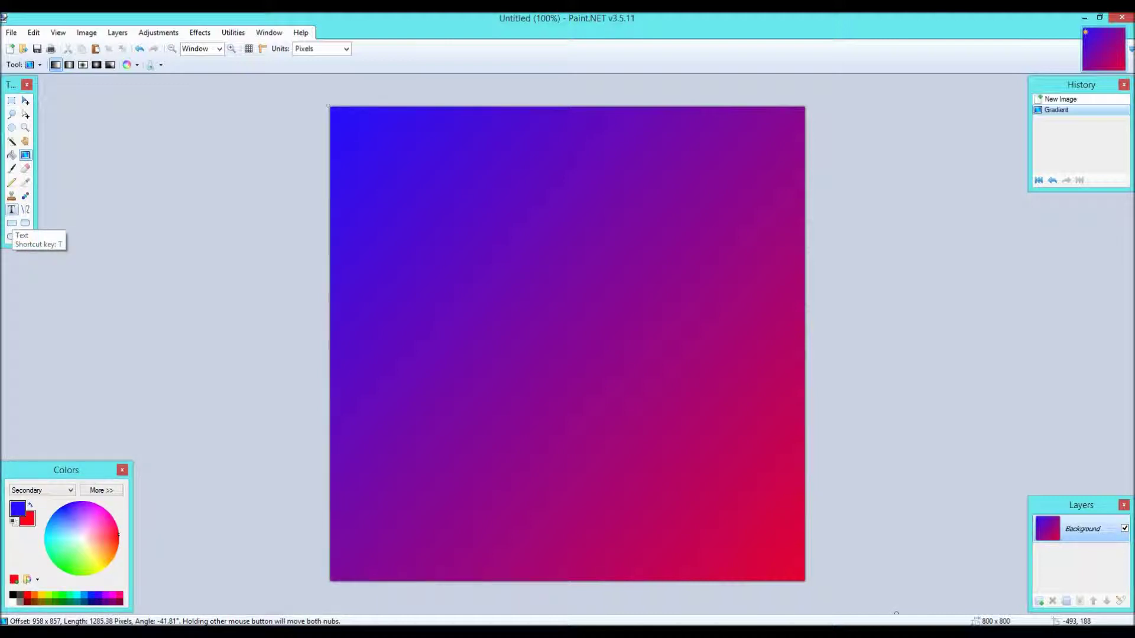
Try the text "Hello World" in Arial 12 on the left part of the gradient and erase it.
{"action": "left_click", "coordinate": [11, 209]}
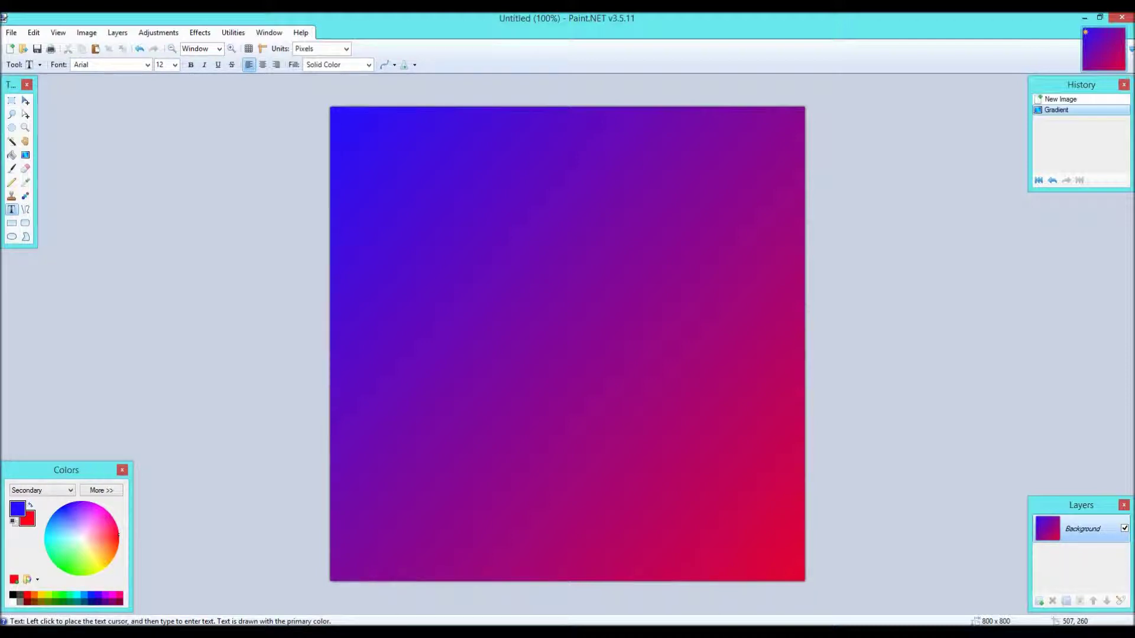
{"action": "left_click", "coordinate": [404, 337]}
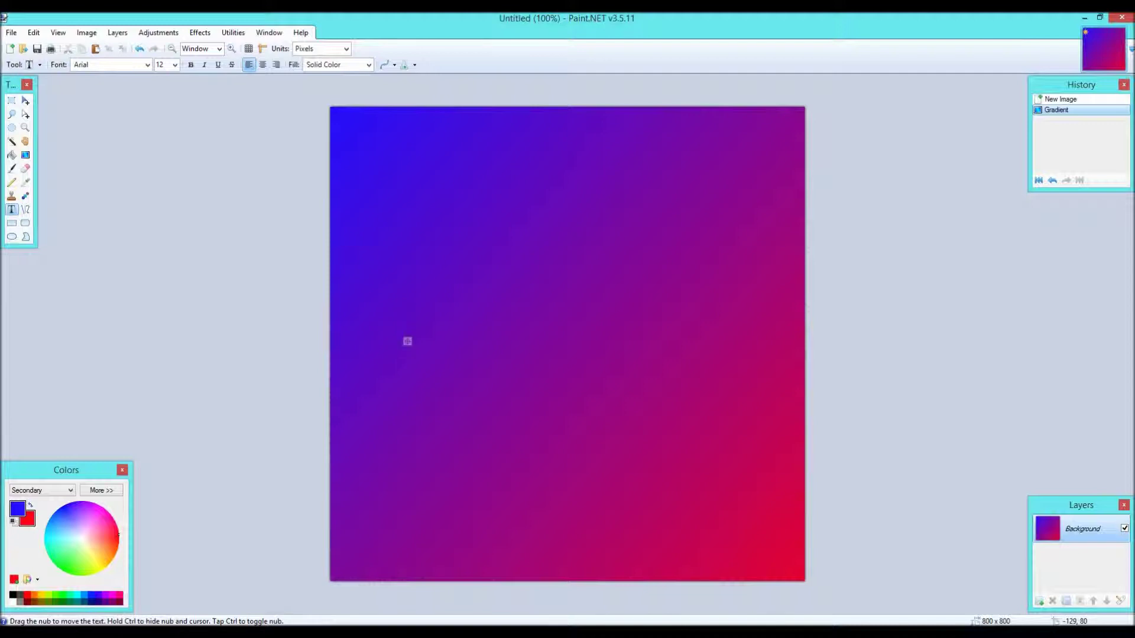
{"action": "type", "text": "Hello World"}
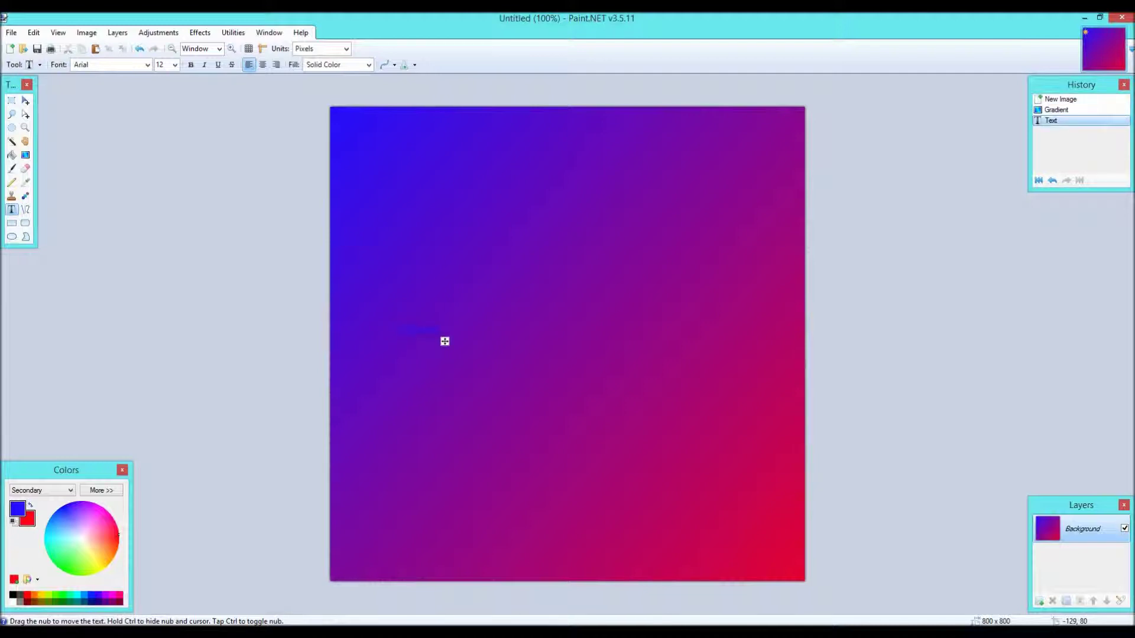
{"action": "key", "text": "BackSpace"}
{"action": "key", "text": "BackSpace"}
{"action": "key", "text": "BackSpace"}
{"action": "key", "text": "BackSpace"}
{"action": "key", "text": "BackSpace"}
{"action": "key", "text": "BackSpace"}
{"action": "key", "text": "BackSpace"}
{"action": "key", "text": "BackSpace"}
{"action": "key", "text": "BackSpace"}
{"action": "key", "text": "BackSpace"}
{"action": "key", "text": "BackSpace"}
Try the text "GTS" at font size 288 on the gradient and erase it.
{"action": "left_click", "coordinate": [175, 64]}
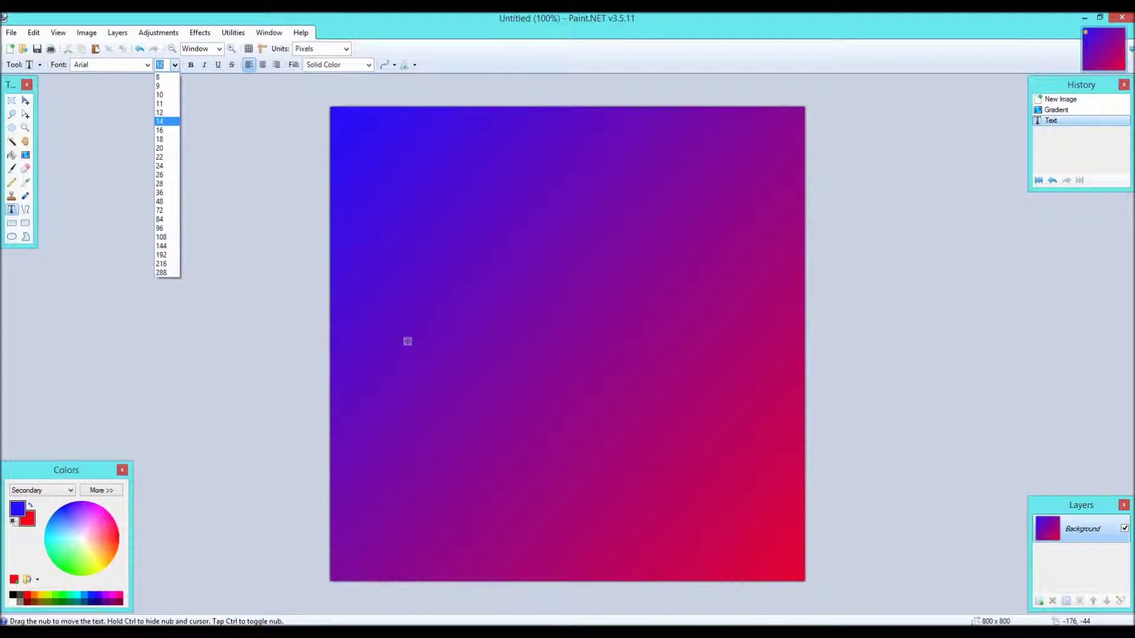
{"action": "left_click", "coordinate": [162, 273]}
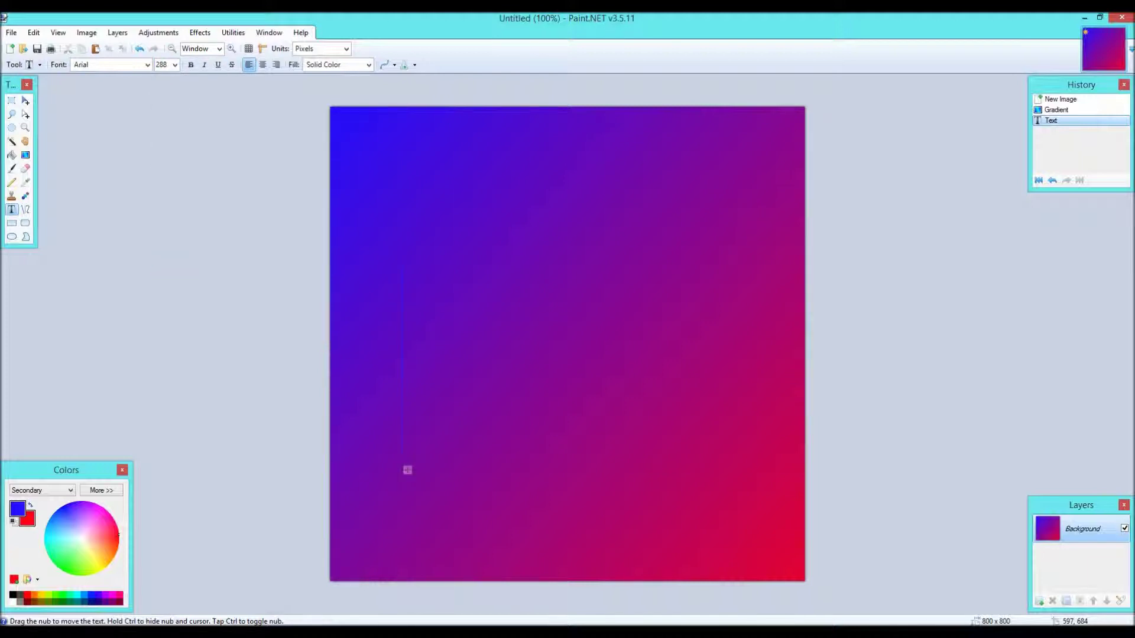
{"action": "type", "text": "GTS"}
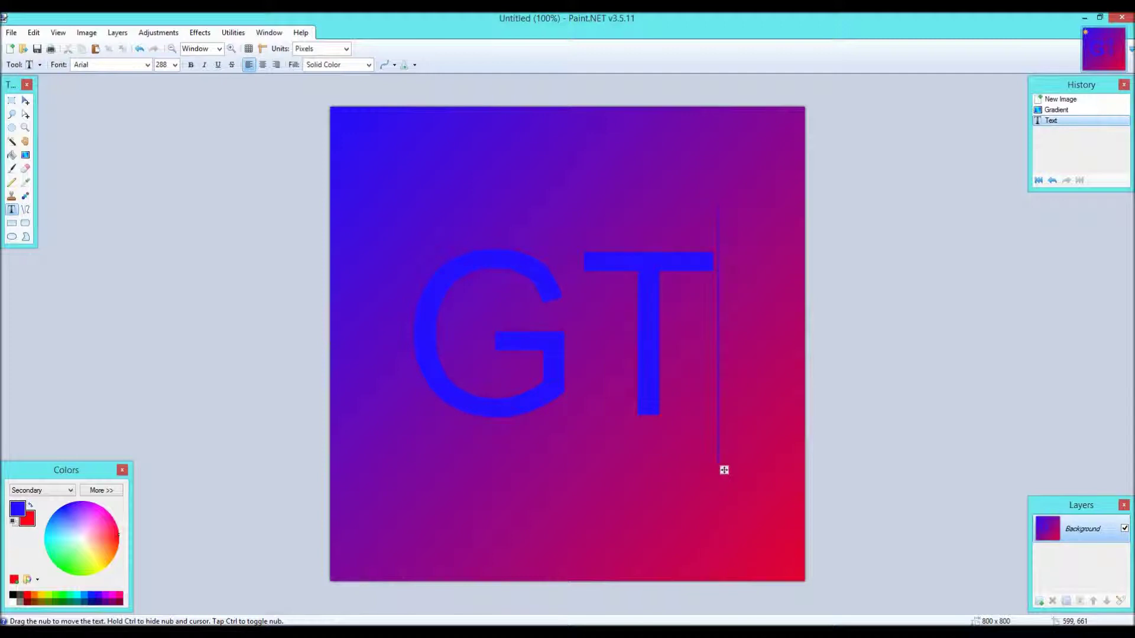
{"action": "key", "text": "BackSpace"}
{"action": "key", "text": "BackSpace"}
{"action": "key", "text": "BackSpace"}
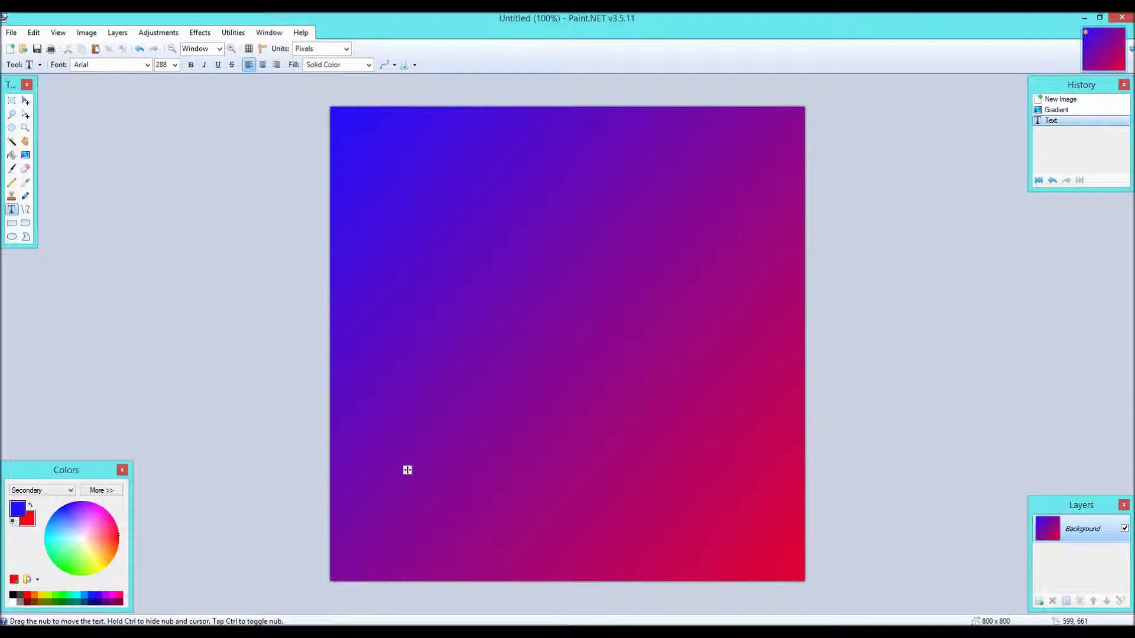
Set the font size to 108, try the text "ChannelNa" across the middle of the gradient and erase it.
{"action": "left_click", "coordinate": [175, 65]}
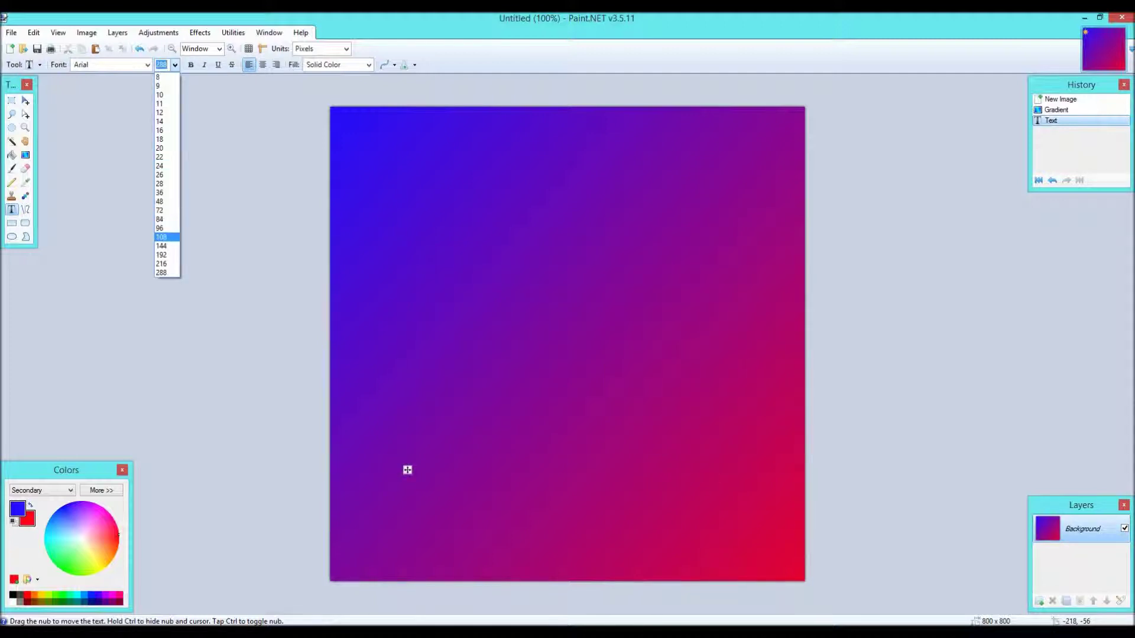
{"action": "key", "text": "Return"}
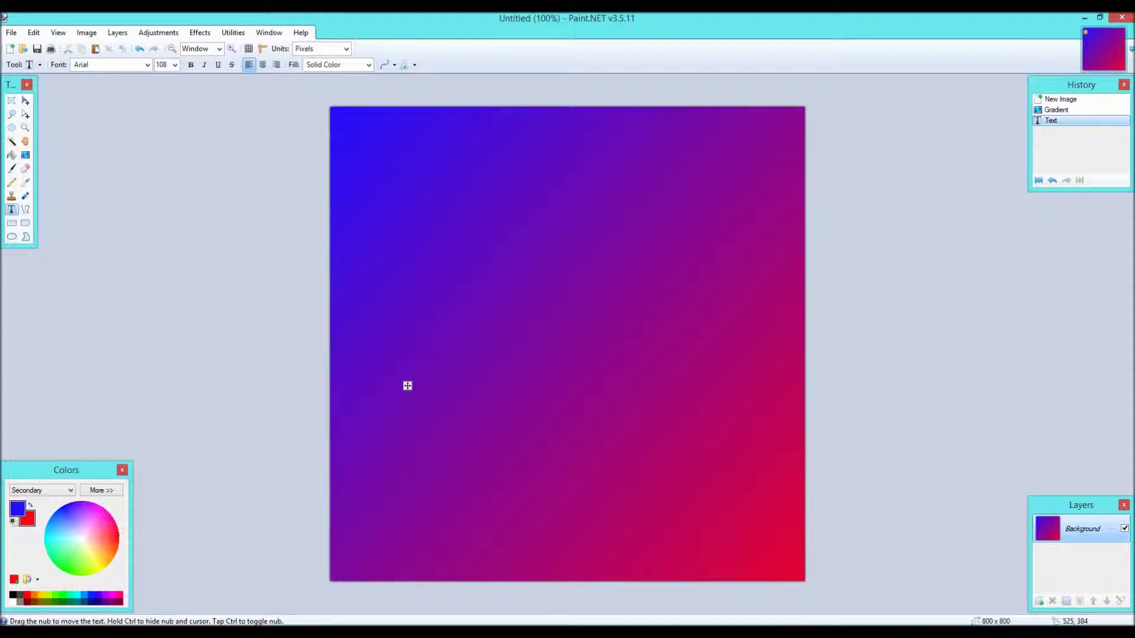
{"action": "type", "text": "Channel"}
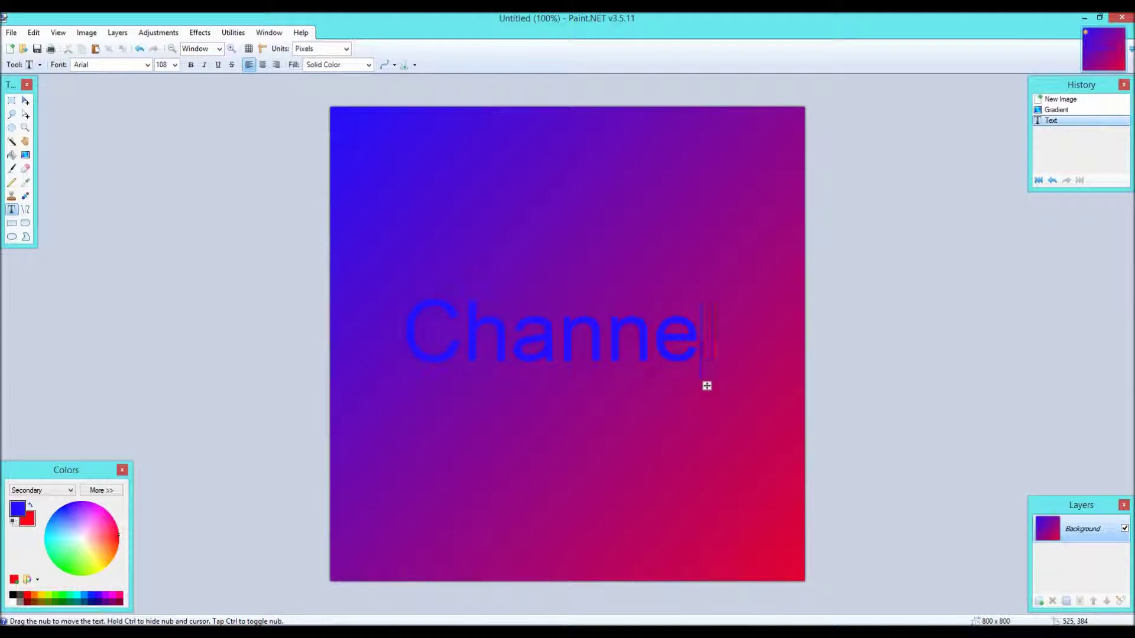
{"action": "type", "text": "Na"}
{"action": "key", "text": "BackSpace"}
{"action": "key", "text": "BackSpace"}
{"action": "key", "text": "BackSpace"}
{"action": "key", "text": "BackSpace"}
{"action": "key", "text": "BackSpace"}
{"action": "key", "text": "BackSpace"}
{"action": "key", "text": "BackSpace"}
{"action": "key", "text": "BackSpace"}
{"action": "key", "text": "BackSpace"}
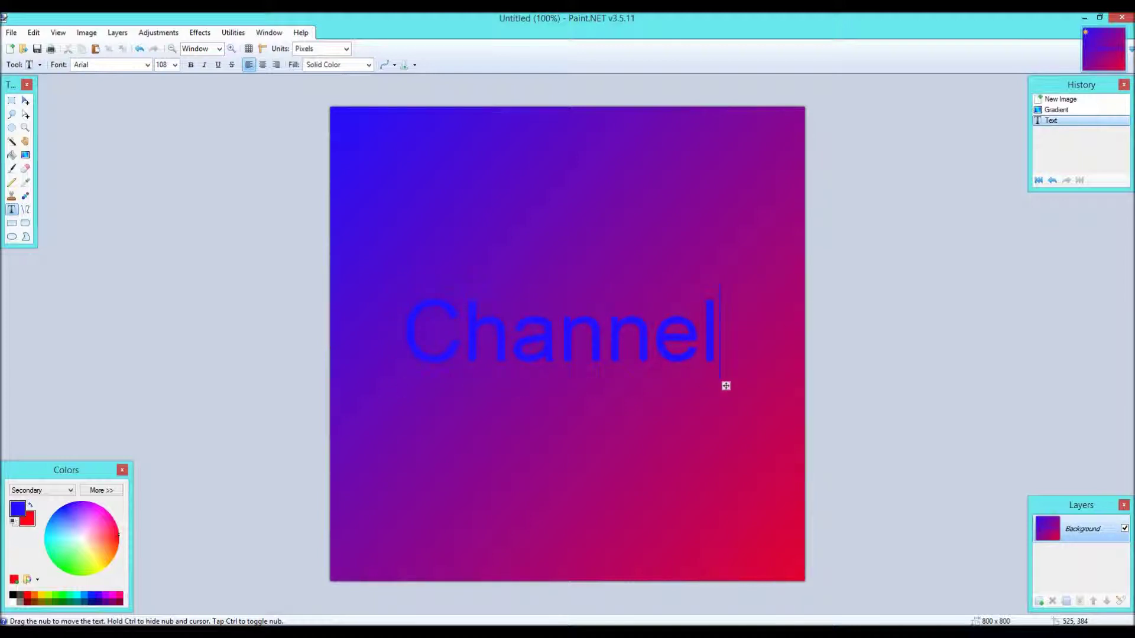
Write "ChannelName" in Arial 108 across the middle of the gradient and shift it left past the canvas edge.
{"action": "key", "text": "ctrl"}
{"action": "left_click", "coordinate": [355, 311]}
{"action": "type", "text": "ChannelNar"}
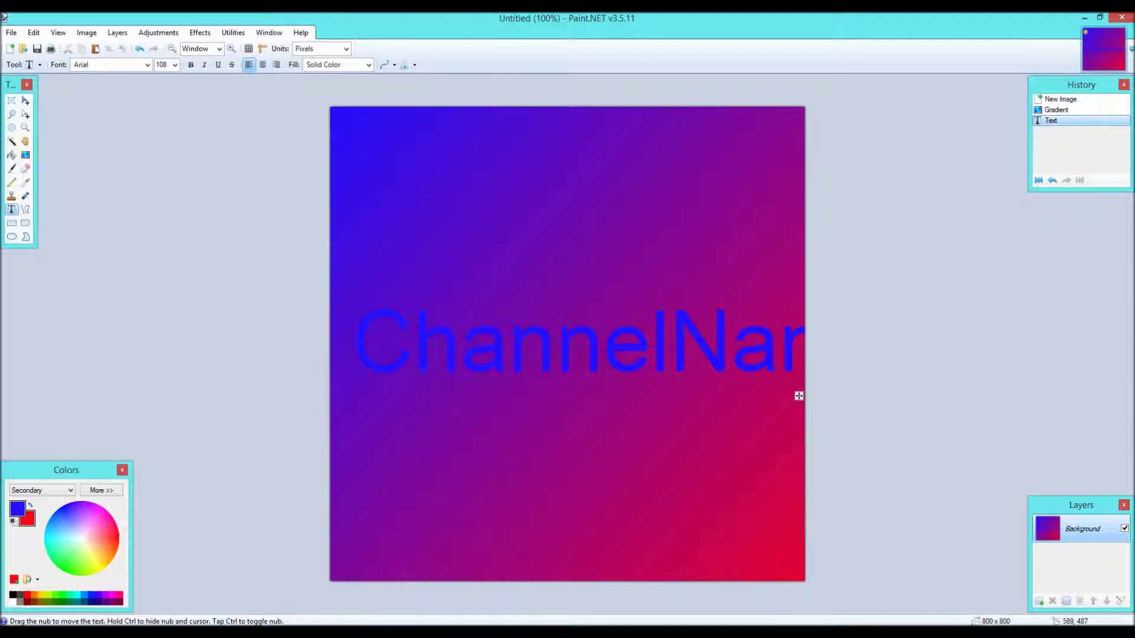
{"action": "key", "text": "ctrl"}
{"action": "left_click_drag", "start_coordinate": [834, 397], "coordinate": [798, 397]}
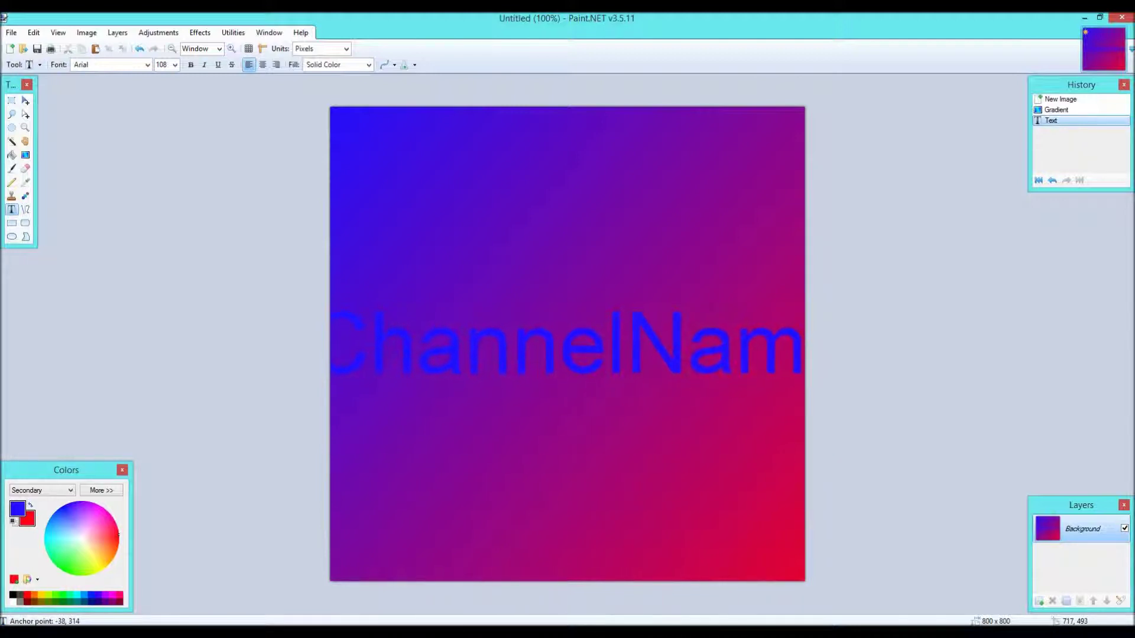
Set the text's font size to 95 and move it so the whole word spans the canvas width.
{"action": "double_click", "coordinate": [161, 65]}
{"action": "type", "text": "100"}
{"action": "key", "text": "BackSpace"}
{"action": "key", "text": "BackSpace"}
{"action": "key", "text": "BackSpace"}
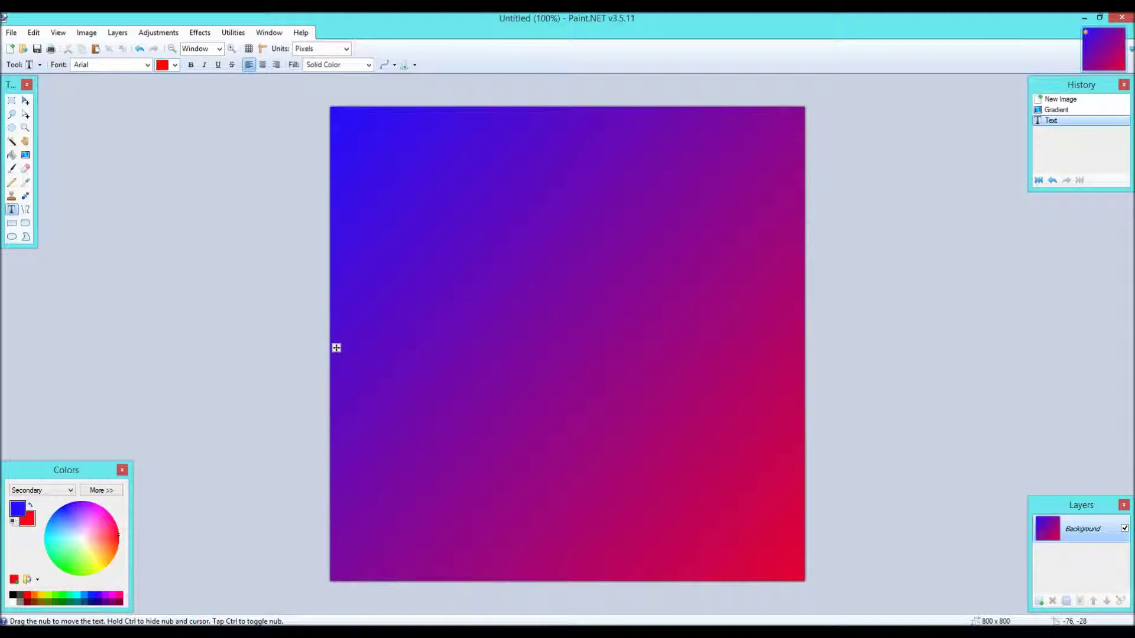
{"action": "type", "text": "95"}
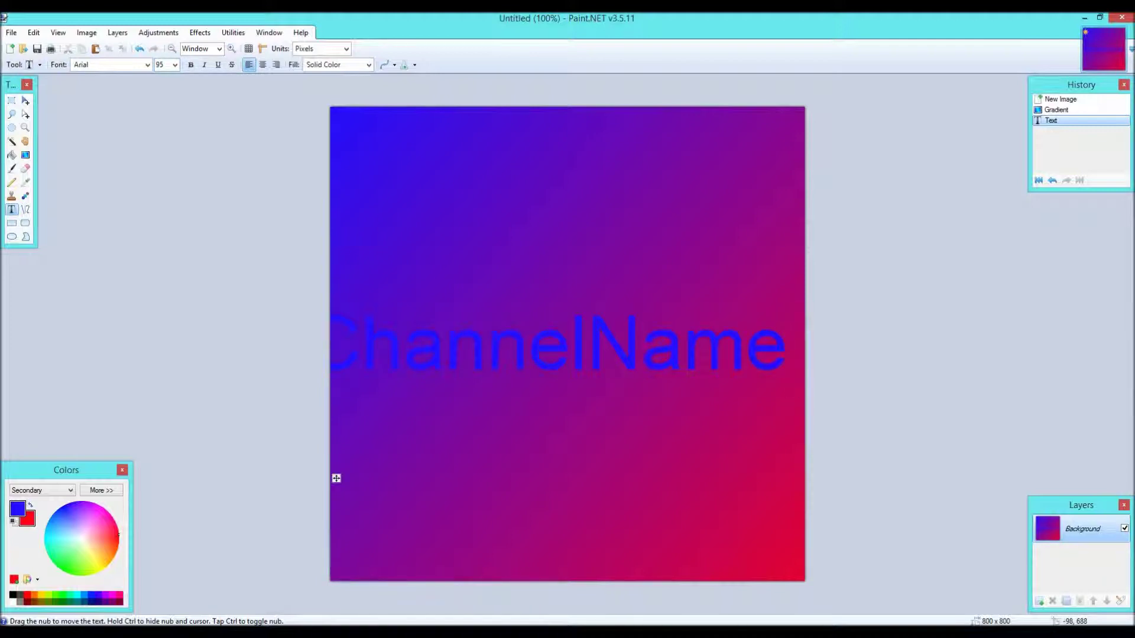
{"action": "left_click_drag", "start_coordinate": [792, 393], "coordinate": [806, 389]}
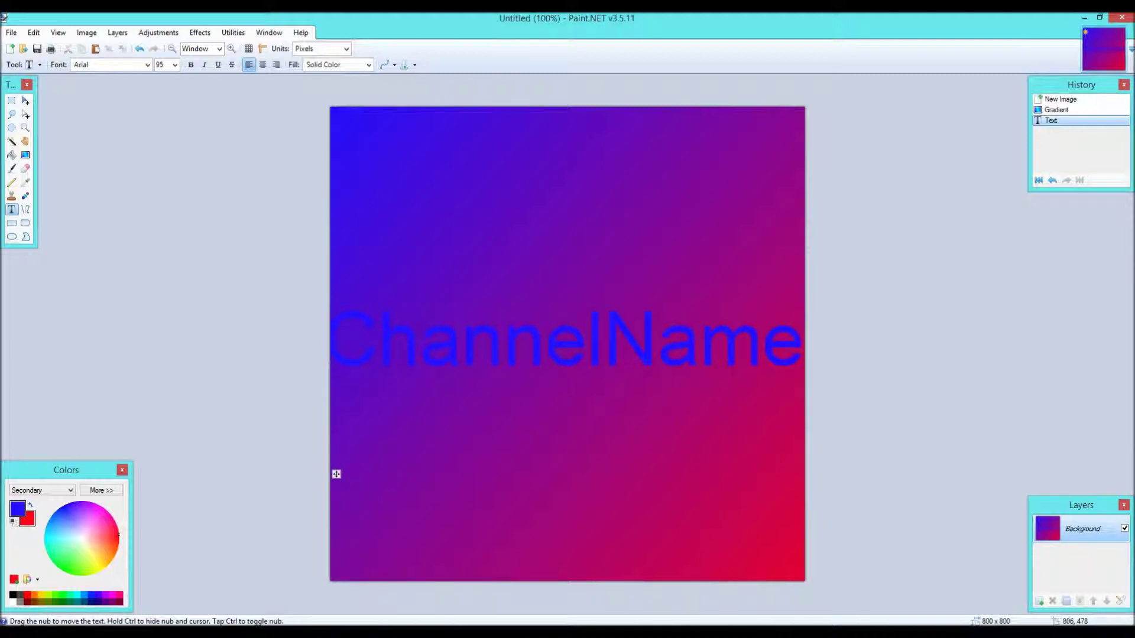
Try "Fjsdlfkj" as a second line below "ChannelName" and erase it.
{"action": "type", "text": "Fjsdlfkj"}
{"action": "key", "text": "BackSpace"}
{"action": "key", "text": "BackSpace"}
{"action": "key", "text": "BackSpace"}
{"action": "key", "text": "BackSpace"}
{"action": "key", "text": "BackSpace"}
{"action": "key", "text": "BackSpace"}
{"action": "key", "text": "BackSpace"}
{"action": "key", "text": "BackSpace"}
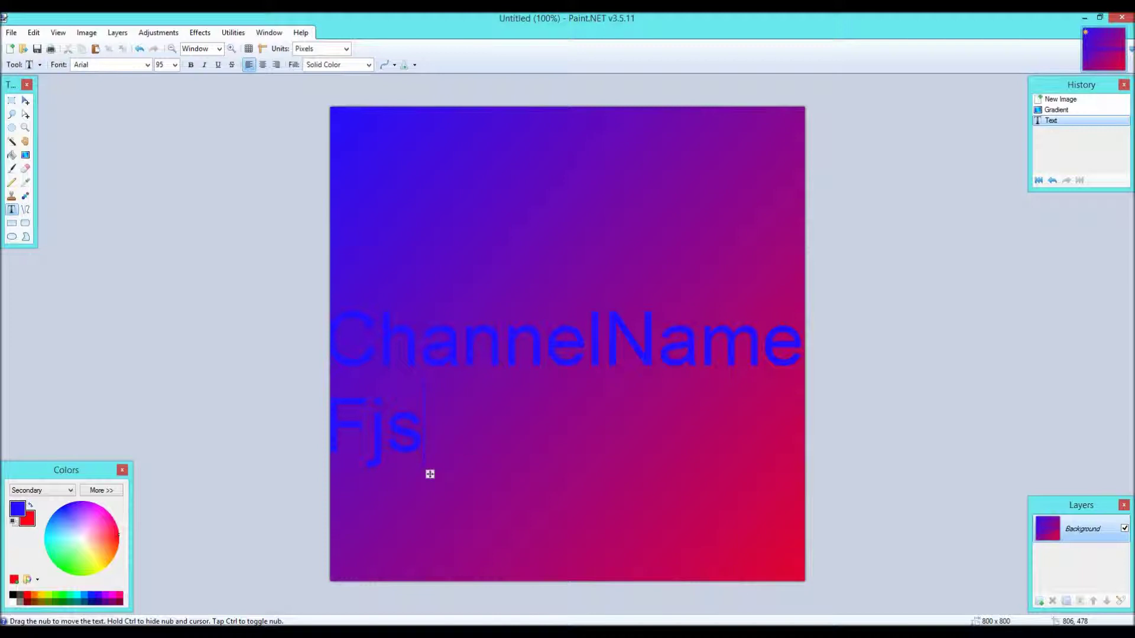
Try bold, italic, underline, strikethrough and centre alignment on the text, restoring plain left-aligned text.
{"action": "left_click", "coordinate": [190, 64]}
{"action": "left_click", "coordinate": [204, 65]}
{"action": "left_click", "coordinate": [217, 64]}
{"action": "left_click", "coordinate": [204, 64]}
{"action": "left_click", "coordinate": [190, 65]}
{"action": "left_click", "coordinate": [217, 64]}
{"action": "left_click", "coordinate": [218, 64]}
{"action": "left_click", "coordinate": [231, 65]}
{"action": "left_click", "coordinate": [231, 65]}
{"action": "left_click", "coordinate": [218, 65]}
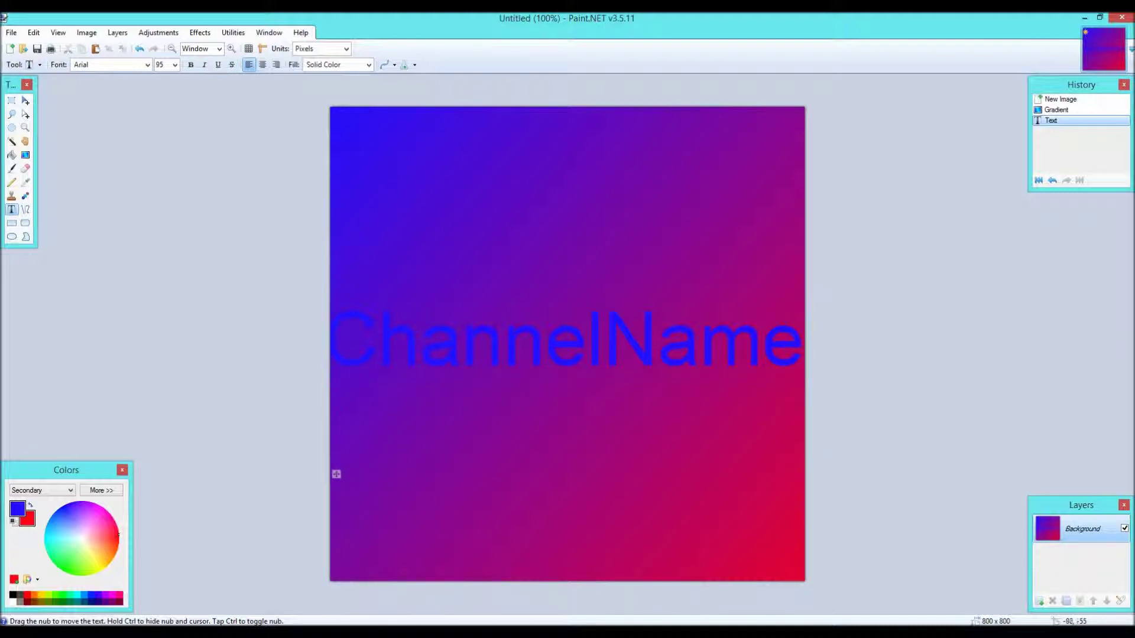
{"action": "left_click", "coordinate": [262, 64]}
{"action": "left_click", "coordinate": [249, 65]}
Browse the available fonts and set the text's font to Calibri.
{"action": "left_click", "coordinate": [147, 64]}
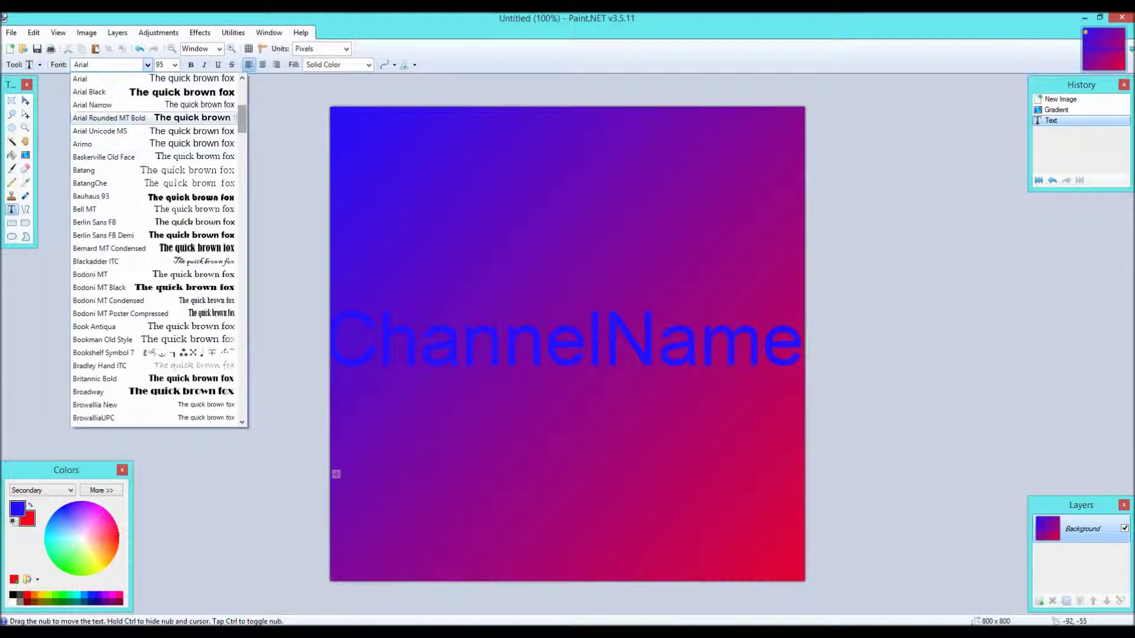
{"action": "scroll", "coordinate": [154, 248], "scroll_direction": "up", "scroll_amount": 3}
{"action": "scroll", "coordinate": [153, 248], "scroll_direction": "down", "scroll_amount": 15}
{"action": "scroll", "coordinate": [154, 405], "scroll_direction": "down", "scroll_amount": 5}
{"action": "scroll", "coordinate": [154, 404], "scroll_direction": "up", "scroll_amount": 20}
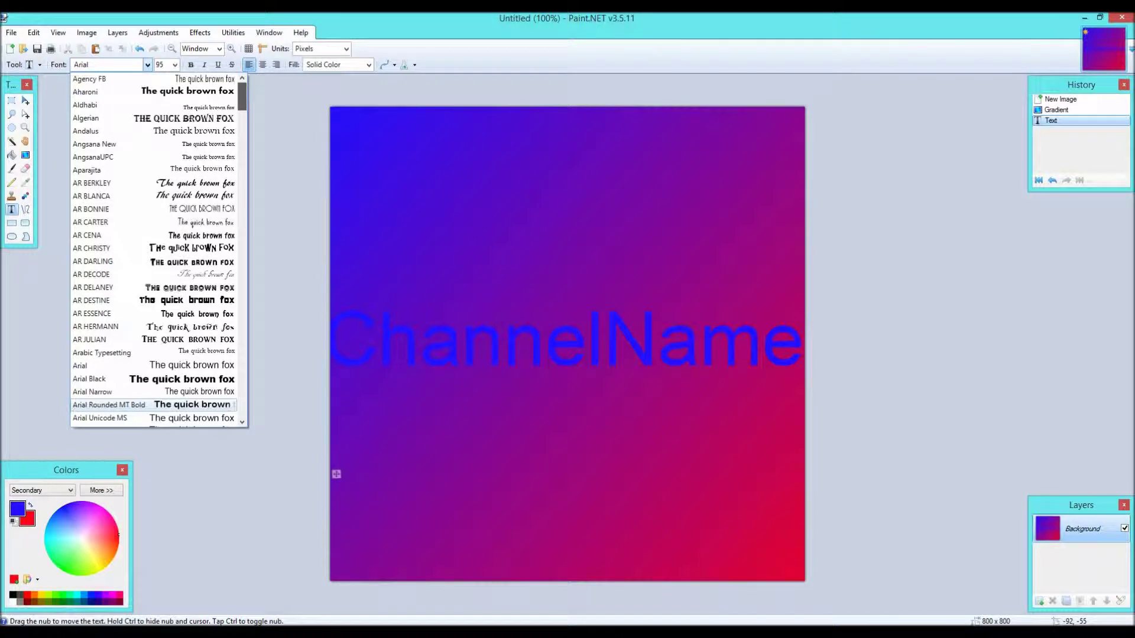
{"action": "scroll", "coordinate": [154, 405], "scroll_direction": "down", "scroll_amount": 10}
{"action": "scroll", "coordinate": [153, 405], "scroll_direction": "up", "scroll_amount": 10}
{"action": "scroll", "coordinate": [153, 405], "scroll_direction": "down", "scroll_amount": 20}
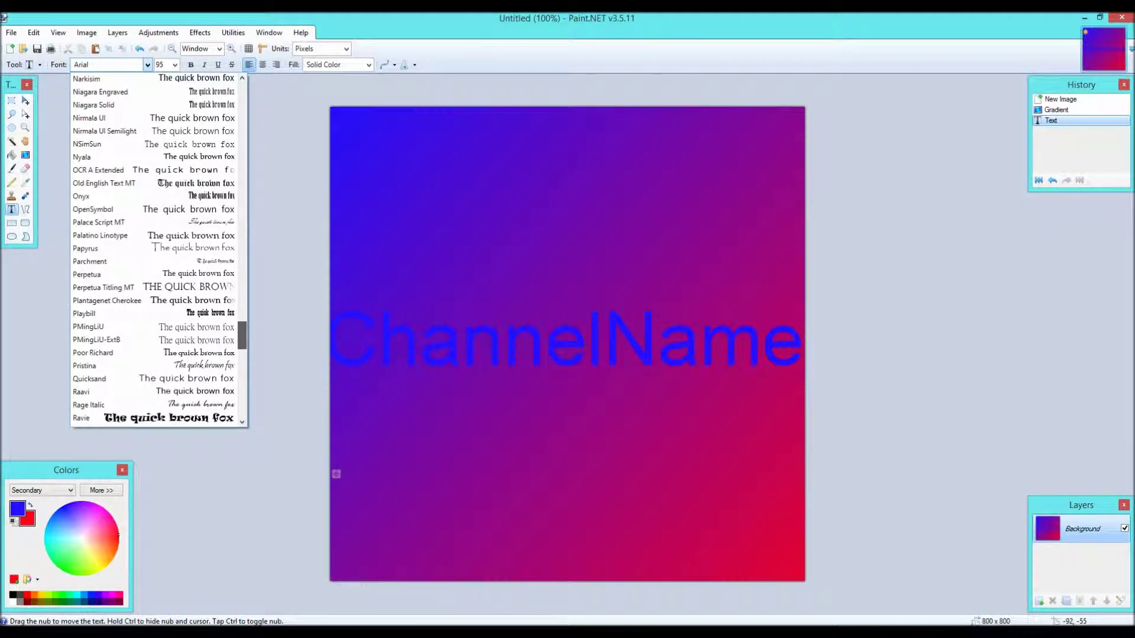
{"action": "scroll", "coordinate": [154, 405], "scroll_direction": "down", "scroll_amount": 15}
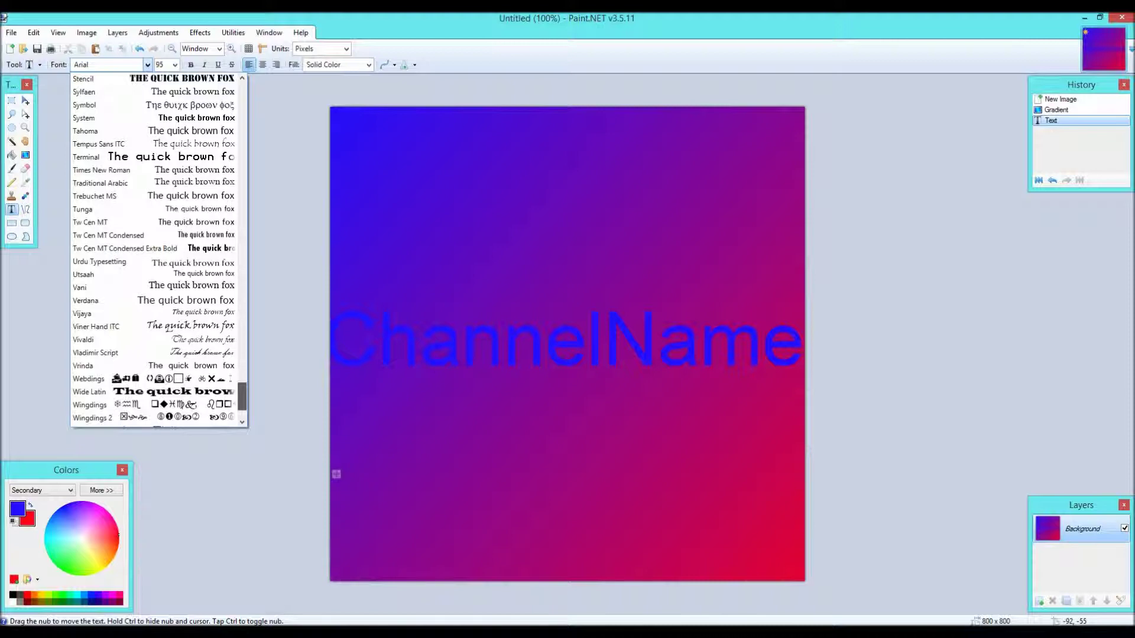
{"action": "scroll", "coordinate": [154, 405], "scroll_direction": "down", "scroll_amount": 2}
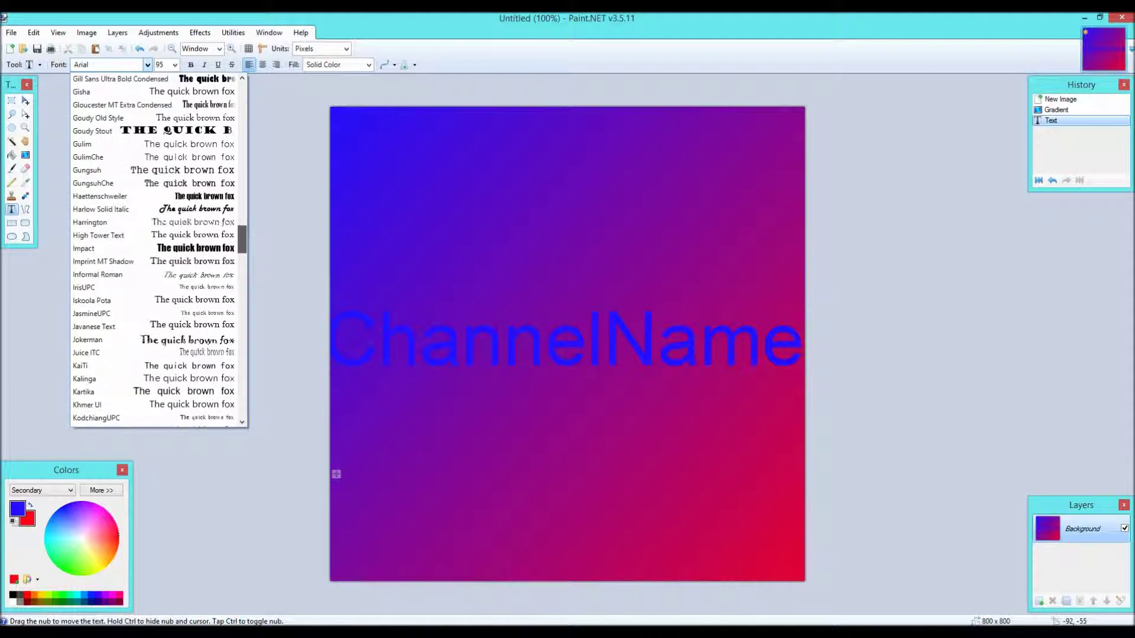
{"action": "scroll", "coordinate": [154, 118], "scroll_direction": "up", "scroll_amount": 15}
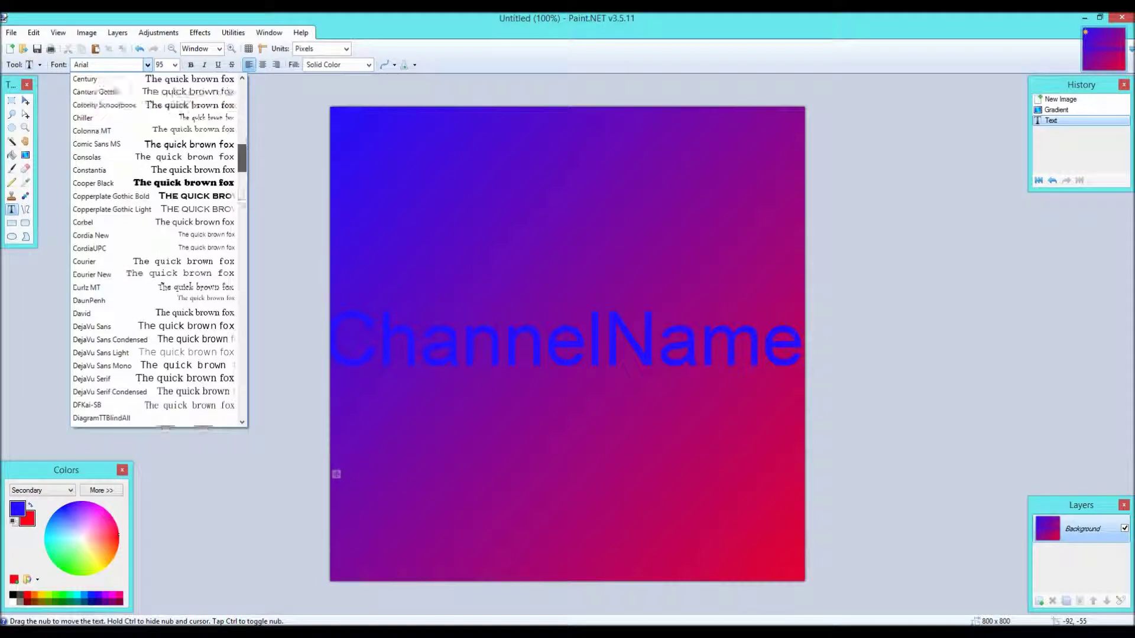
{"action": "left_click", "coordinate": [118, 105]}
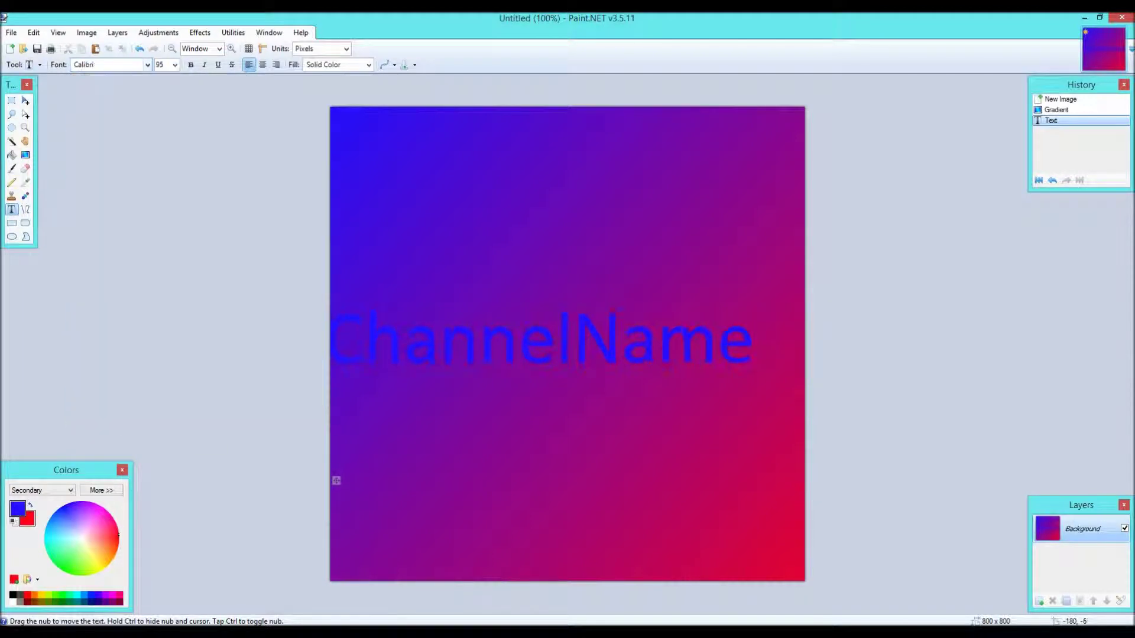
Change the text's font to Small Fonts.
{"action": "left_click", "coordinate": [119, 65]}
{"action": "scroll", "coordinate": [156, 248], "scroll_direction": "down", "scroll_amount": 7}
{"action": "scroll", "coordinate": [336, 481], "scroll_direction": "down", "scroll_amount": 20}
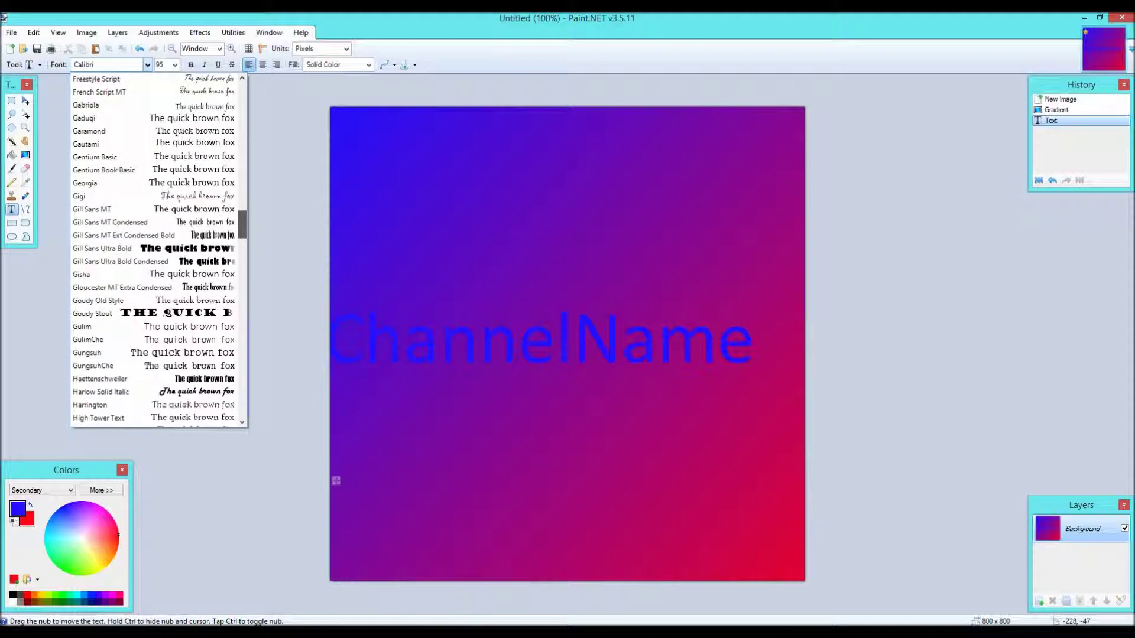
{"action": "scroll", "coordinate": [336, 481], "scroll_direction": "down", "scroll_amount": 10}
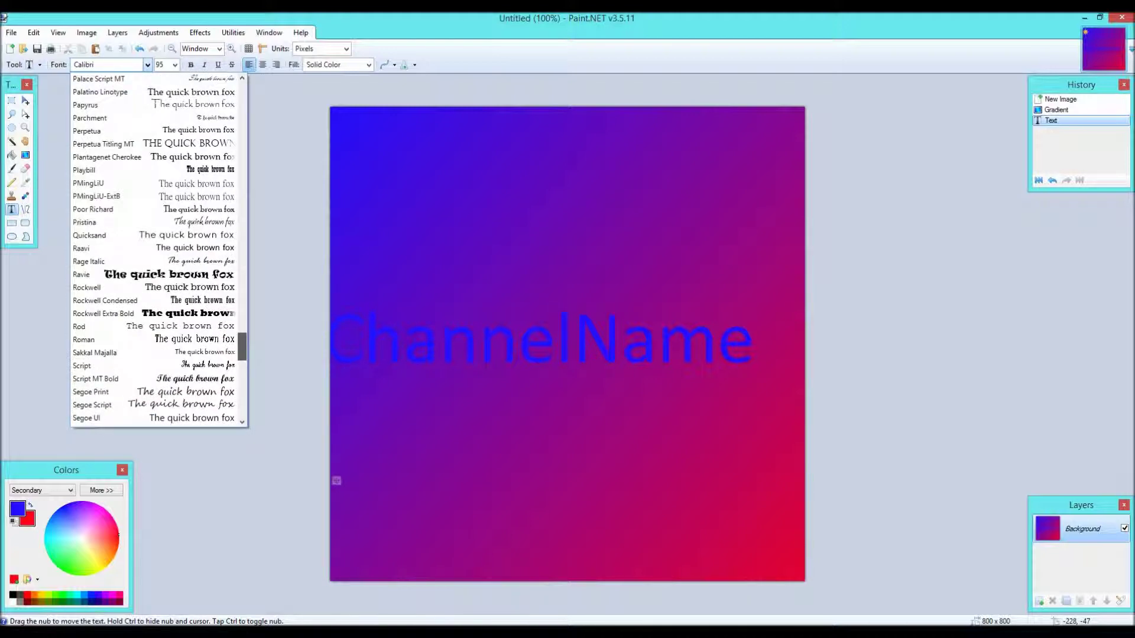
{"action": "scroll", "coordinate": [337, 481], "scroll_direction": "down", "scroll_amount": 10}
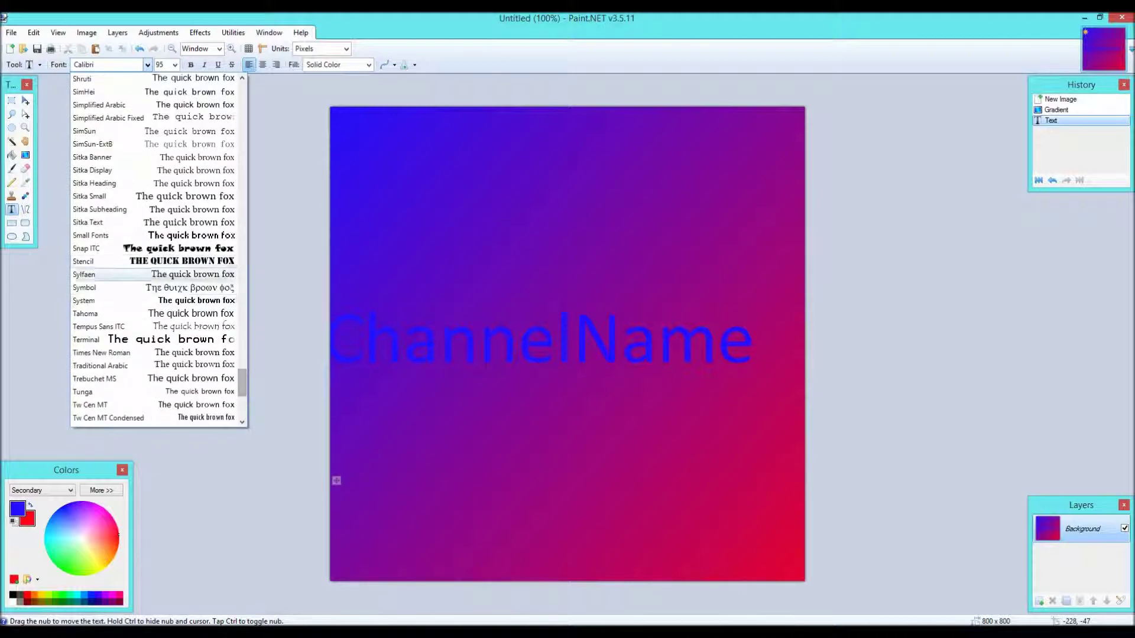
{"action": "left_click", "coordinate": [90, 236]}
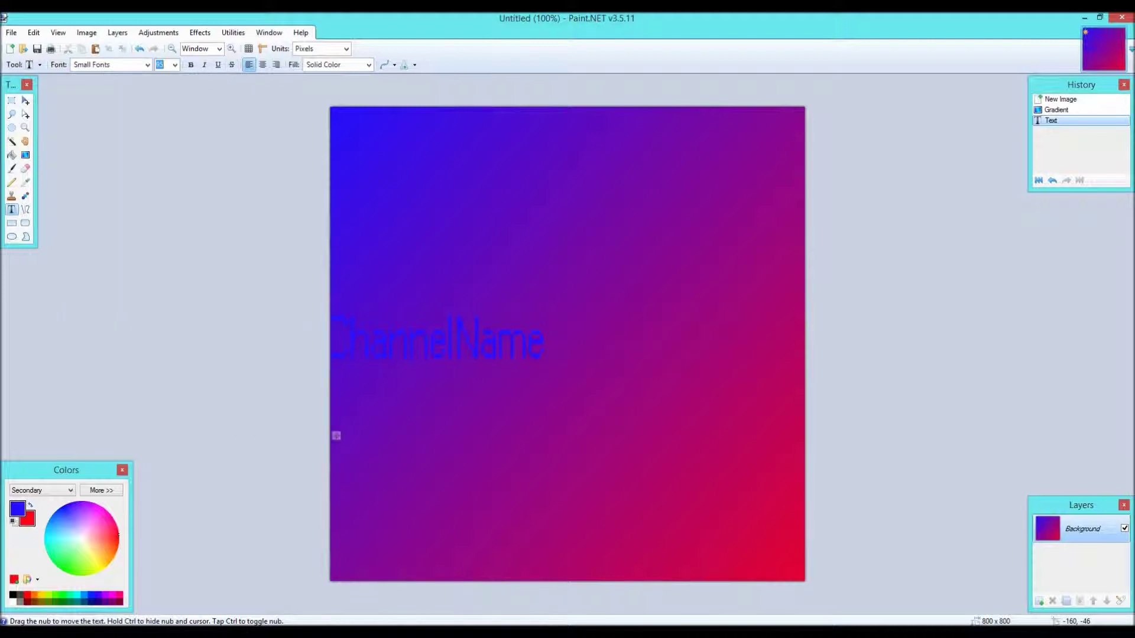
Try font sizes 192 and 108 on the text and settle on 96.
{"action": "left_click", "coordinate": [166, 65]}
{"action": "left_click", "coordinate": [167, 257]}
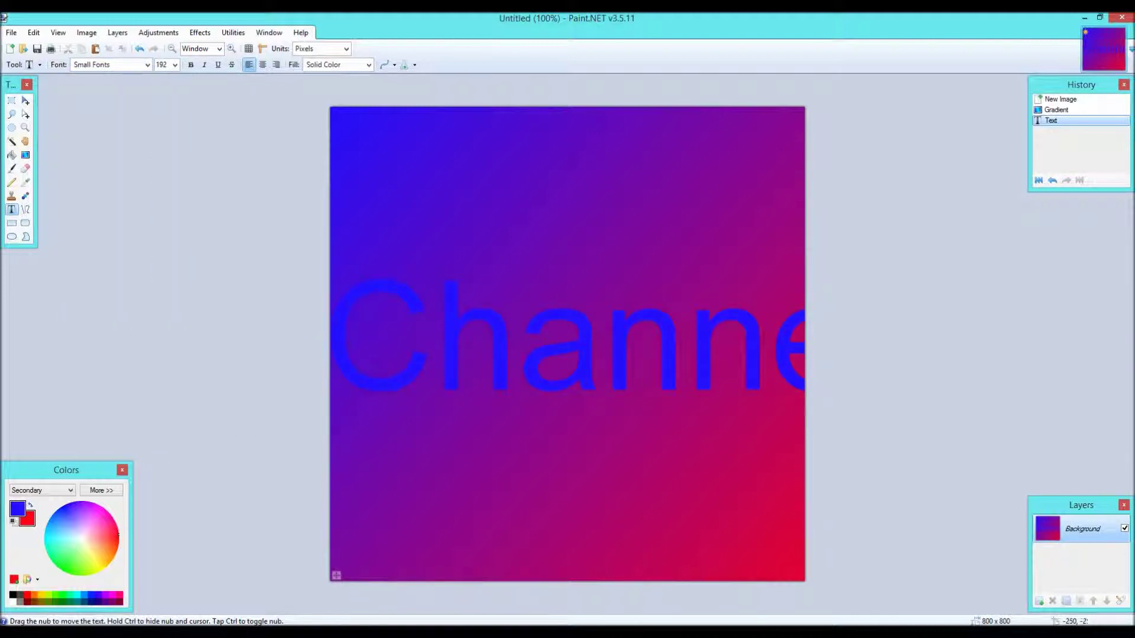
{"action": "left_click", "coordinate": [166, 65]}
{"action": "left_click", "coordinate": [167, 238]}
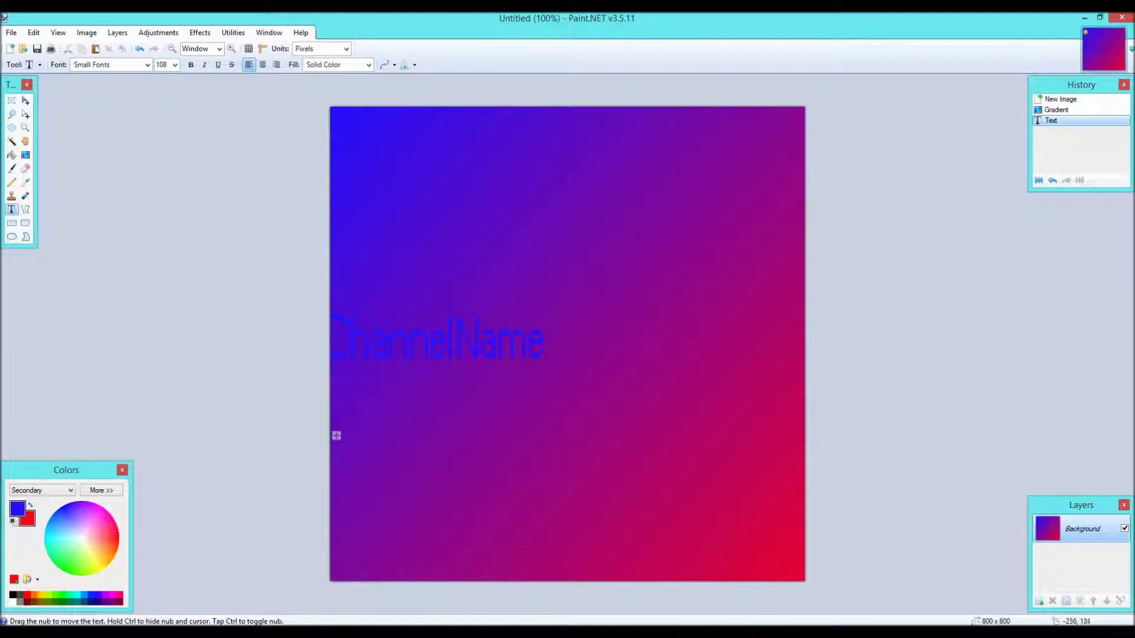
{"action": "left_click", "coordinate": [166, 64]}
{"action": "left_click", "coordinate": [167, 229]}
Move the "ChannelName" text to the centre of the canvas.
{"action": "left_click_drag", "start_coordinate": [337, 436], "coordinate": [468, 428]}
{"action": "left_click", "coordinate": [147, 64]}
{"action": "left_click", "coordinate": [147, 64]}
{"action": "mouse_move", "coordinate": [468, 428]}
{"action": "left_mouse_down"}
{"action": "mouse_move", "coordinate": [480, 260]}
{"action": "mouse_move", "coordinate": [449, 495]}
{"action": "mouse_move", "coordinate": [455, 414]}
{"action": "mouse_move", "coordinate": [461, 436]}
{"action": "left_mouse_up"}
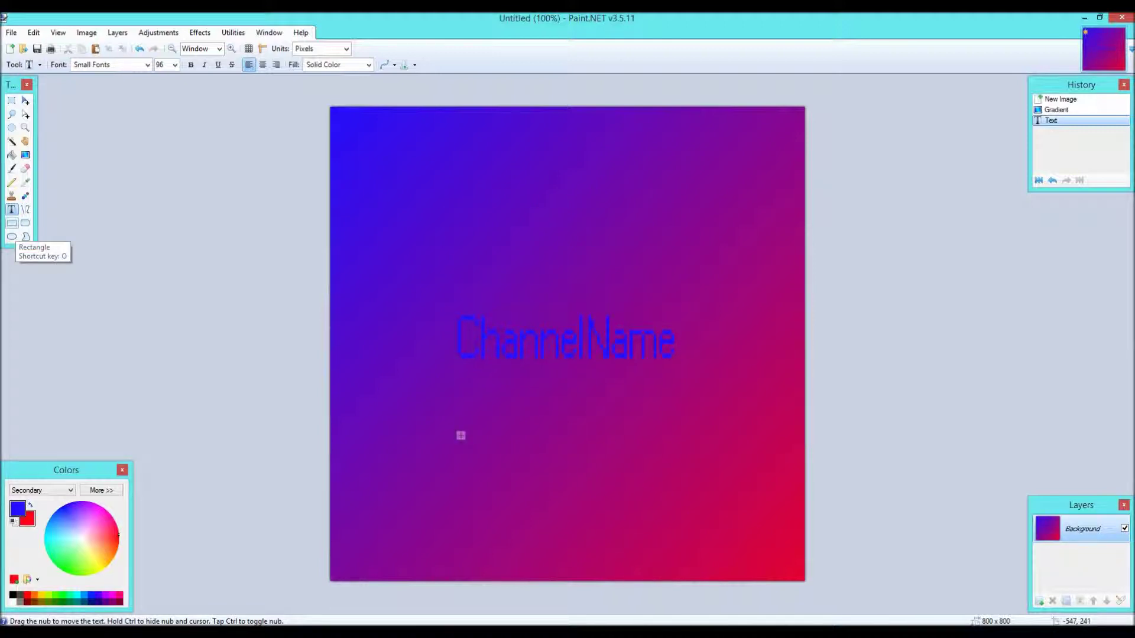
Look at the Rectangle, Rounded Rectangle and Line/Curve tools without drawing anything.
{"action": "left_click", "coordinate": [12, 223]}
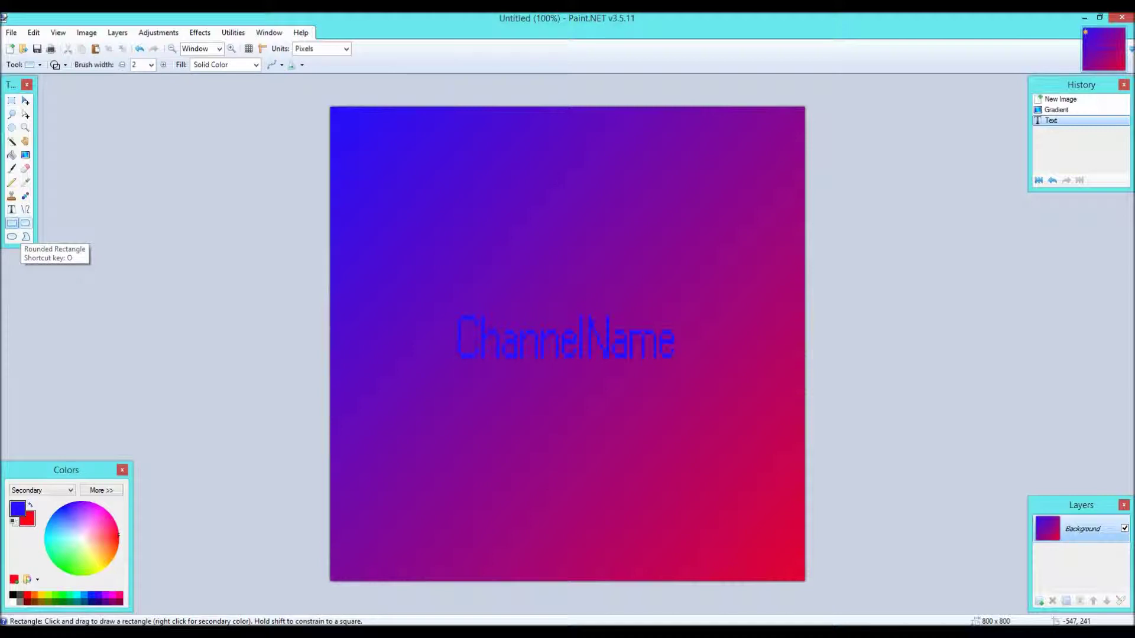
{"action": "left_click", "coordinate": [26, 224]}
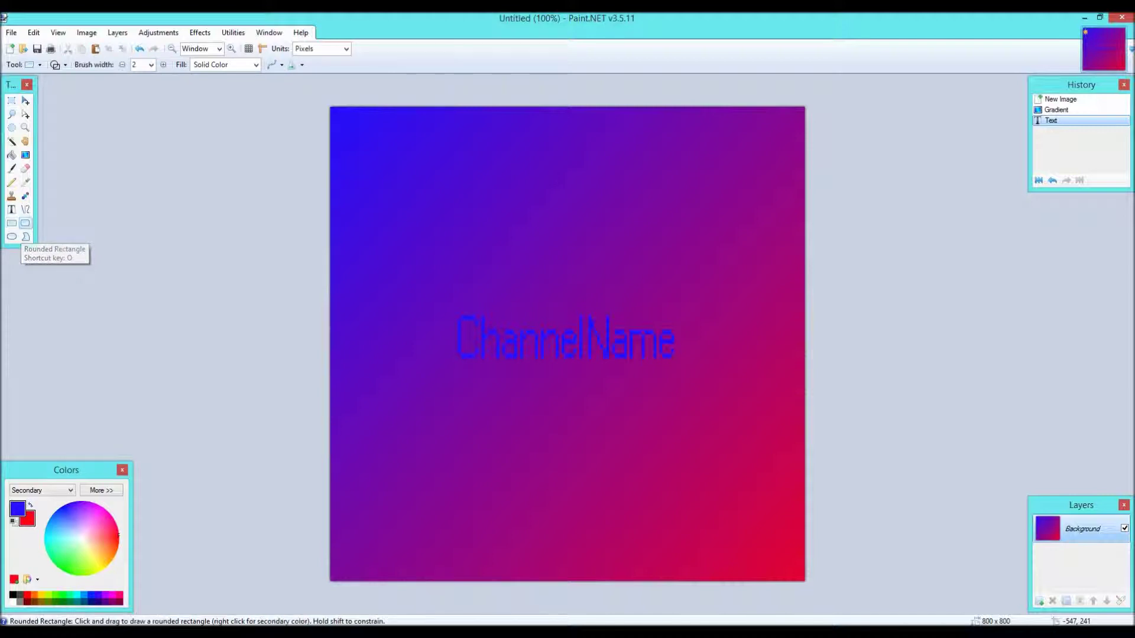
{"action": "left_click", "coordinate": [12, 223]}
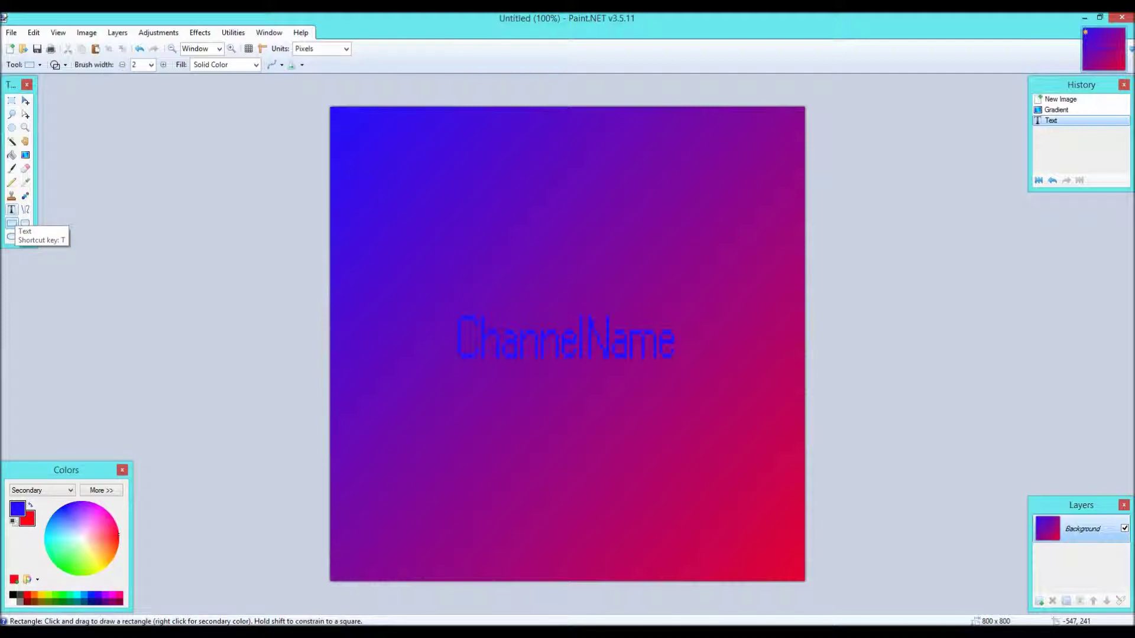
{"action": "left_click", "coordinate": [25, 210]}
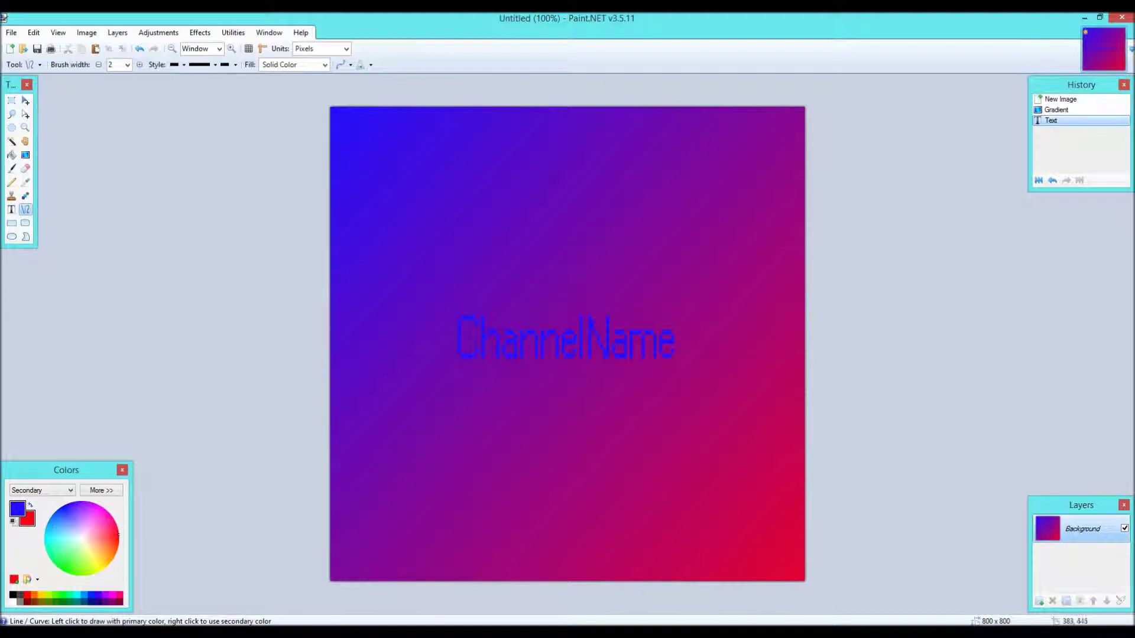
Undo the existing text, write "ChannelName" again in its place and move it near the canvas centre.
{"action": "key", "text": "ctrl+z"}
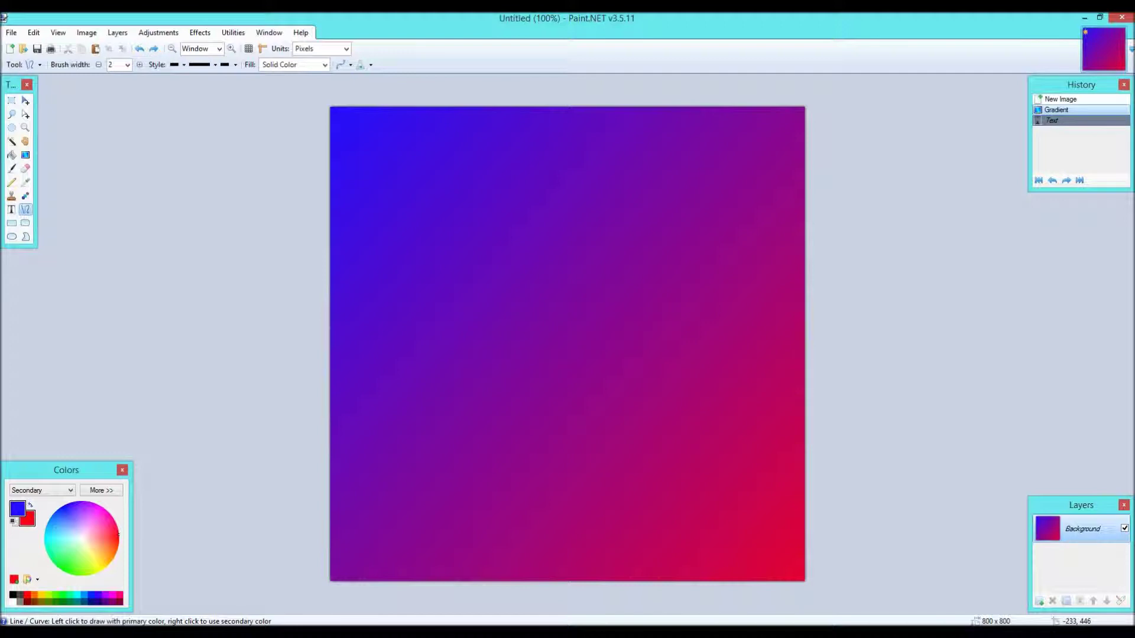
{"action": "key", "text": "t"}
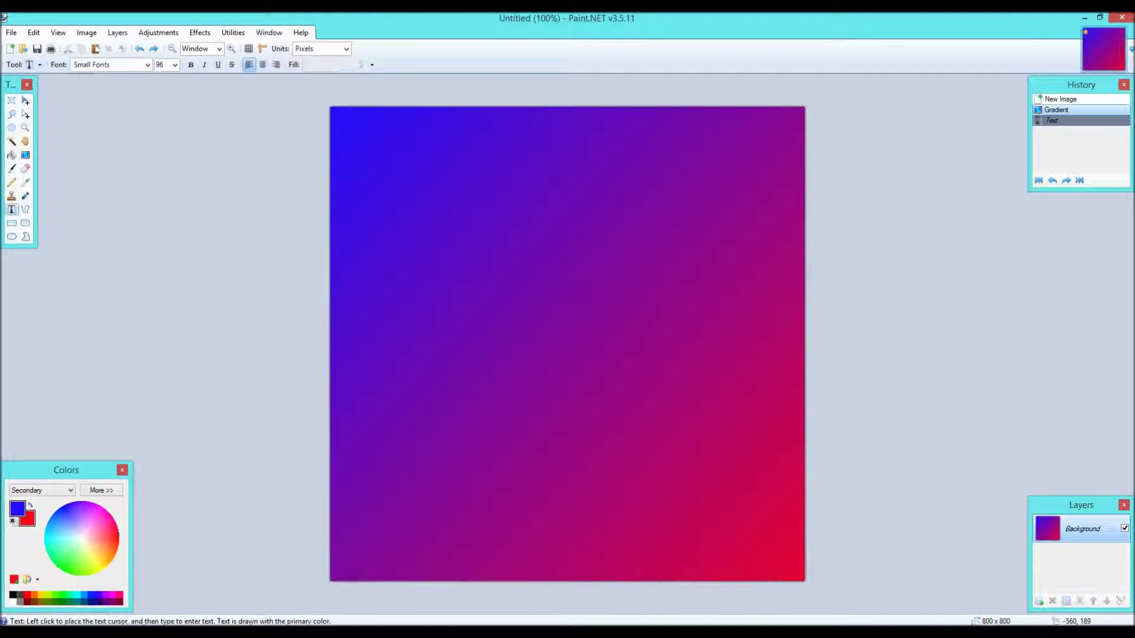
{"action": "left_click", "coordinate": [484, 339]}
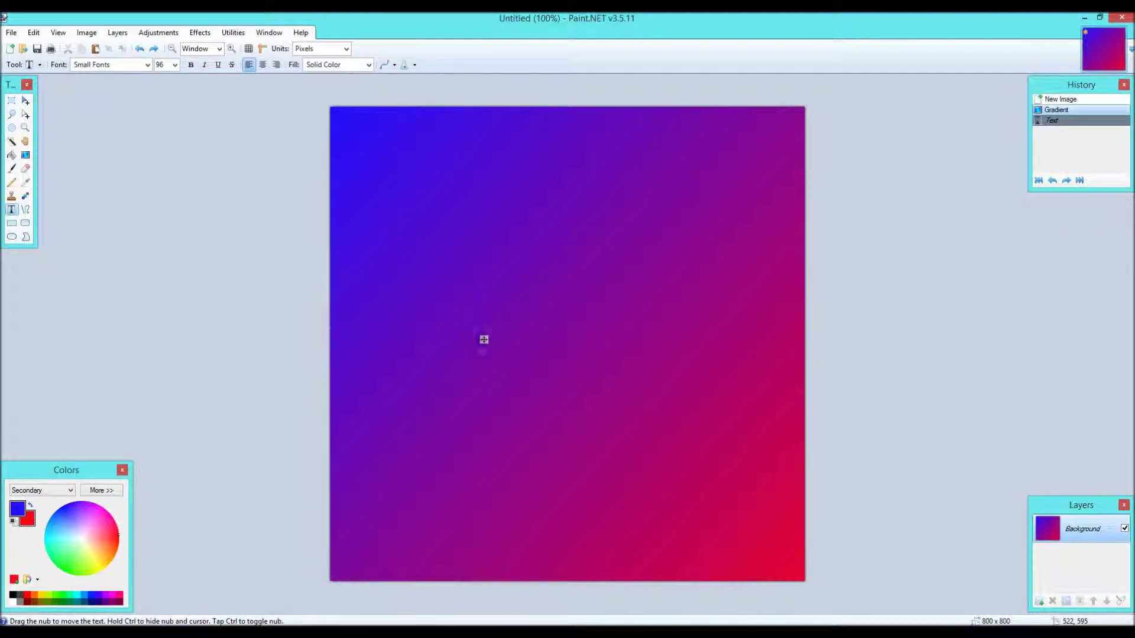
{"action": "type", "text": "ChannelName"}
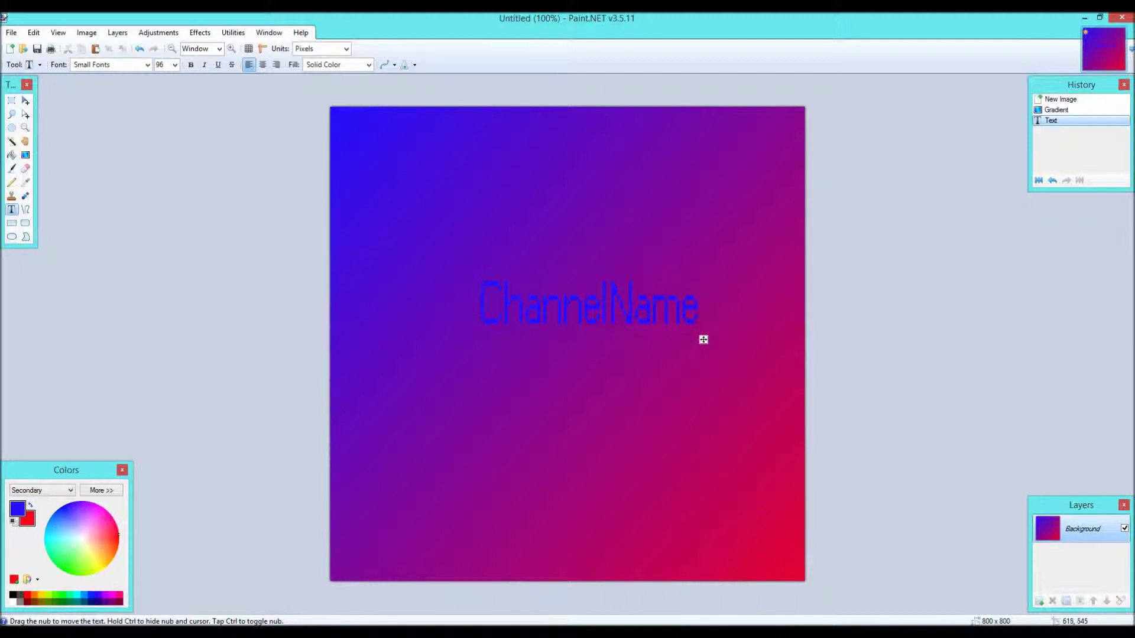
{"action": "left_click_drag", "start_coordinate": [703, 340], "coordinate": [689, 353]}
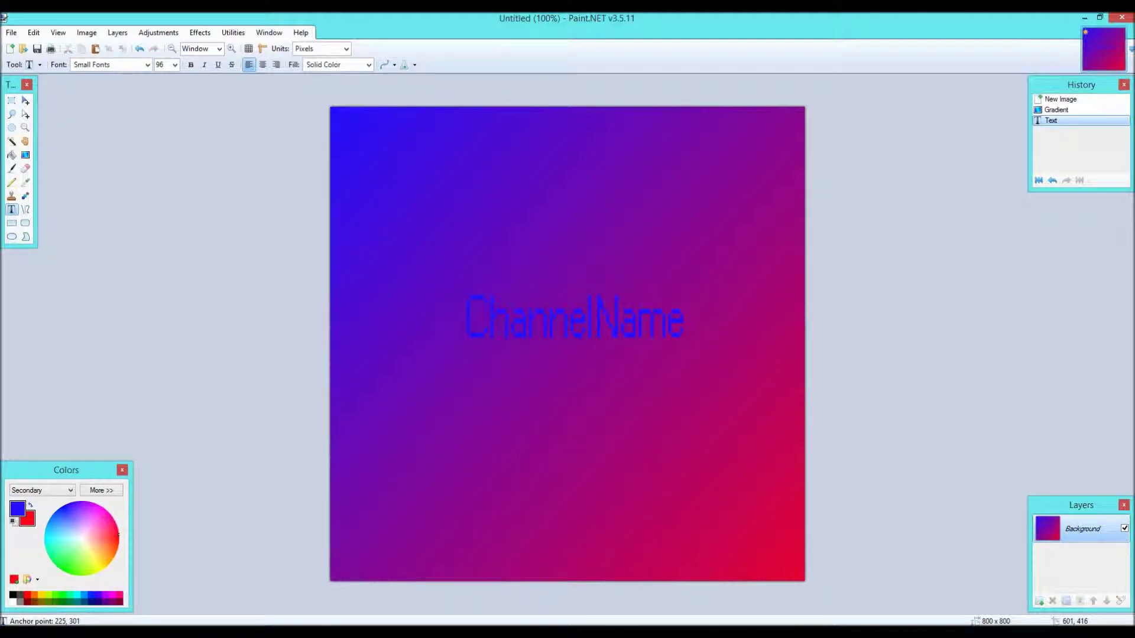
Change the text's font to Wide Latin and shift the text towards the canvas's left edge.
{"action": "left_click", "coordinate": [147, 65]}
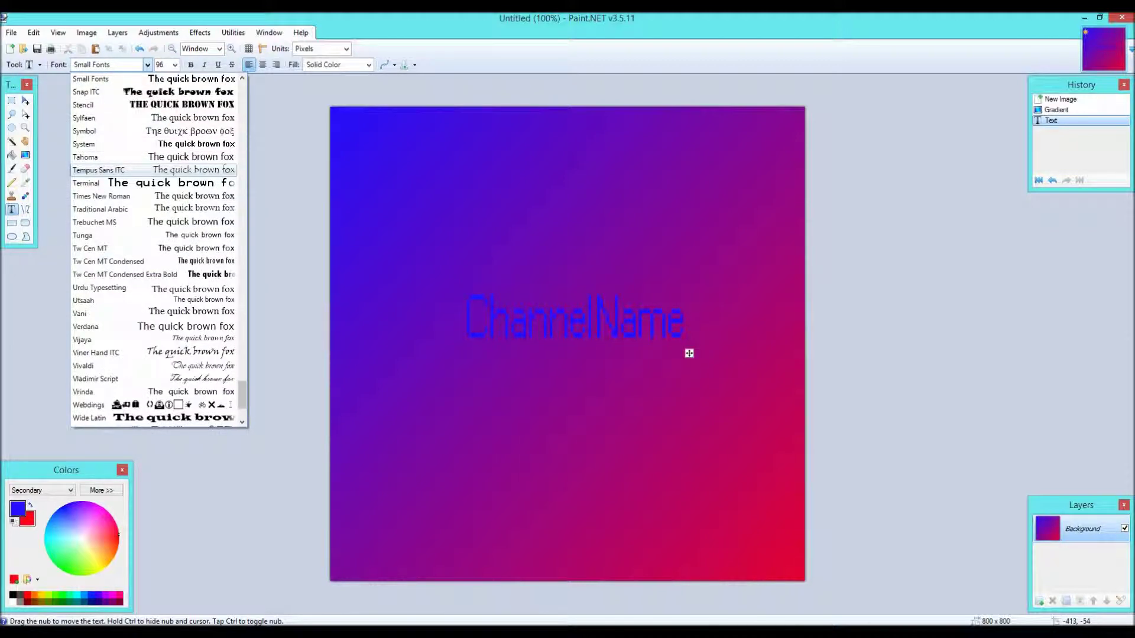
{"action": "left_click", "coordinate": [171, 418]}
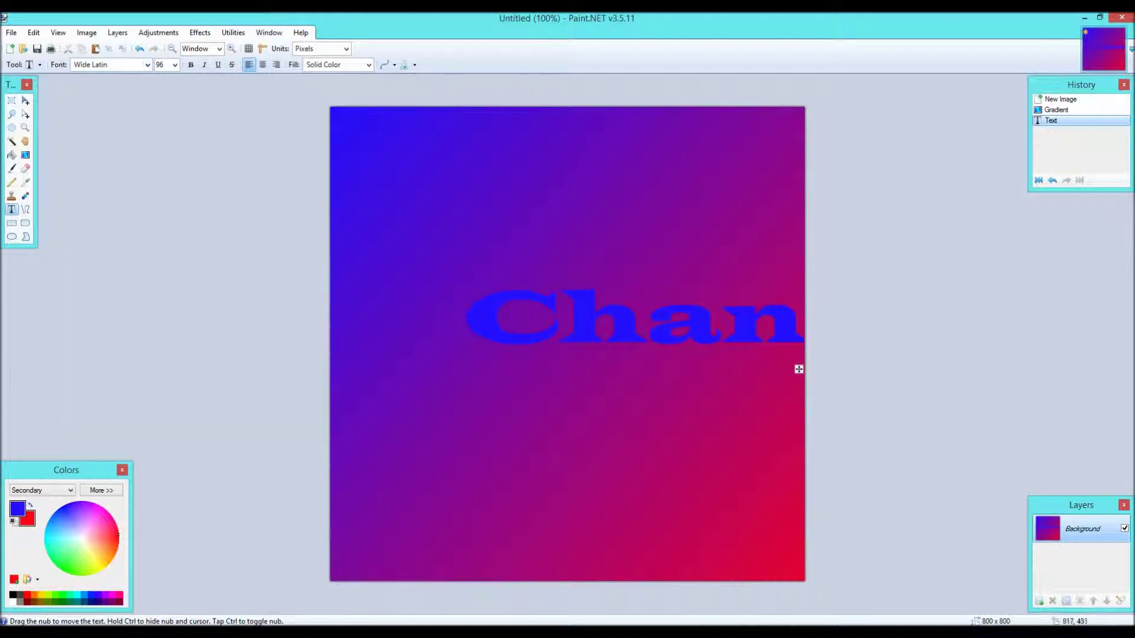
{"action": "type", "text": "nel"}
Try font size 72 on the Wide Latin text and reduce it to 48.
{"action": "left_click", "coordinate": [175, 64]}
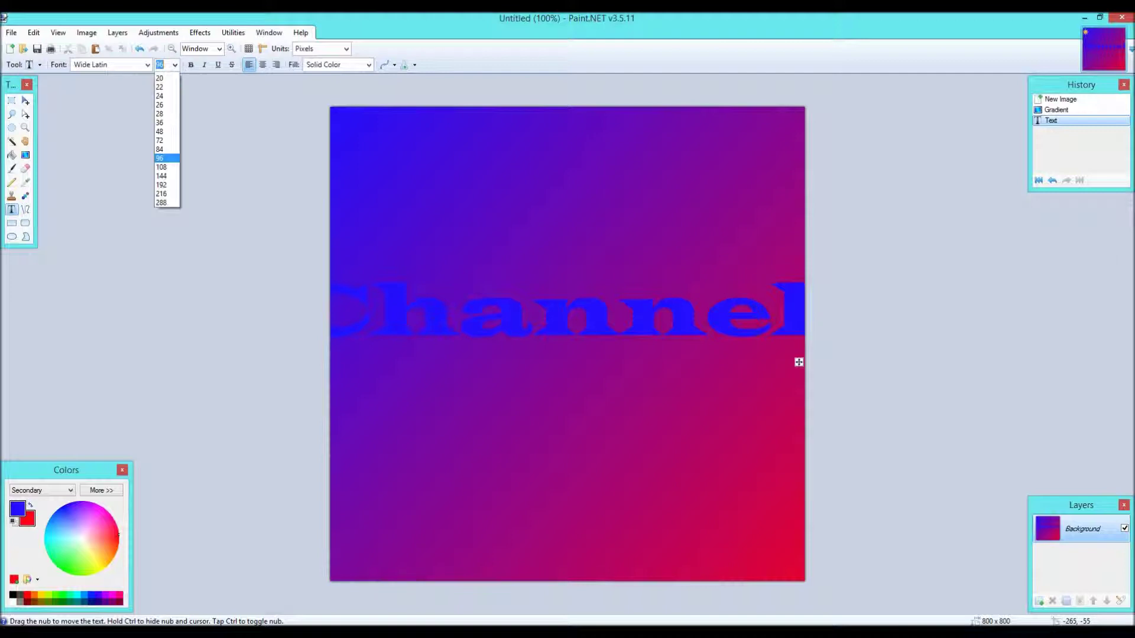
{"action": "left_click", "coordinate": [159, 140]}
{"action": "type", "text": "Na"}
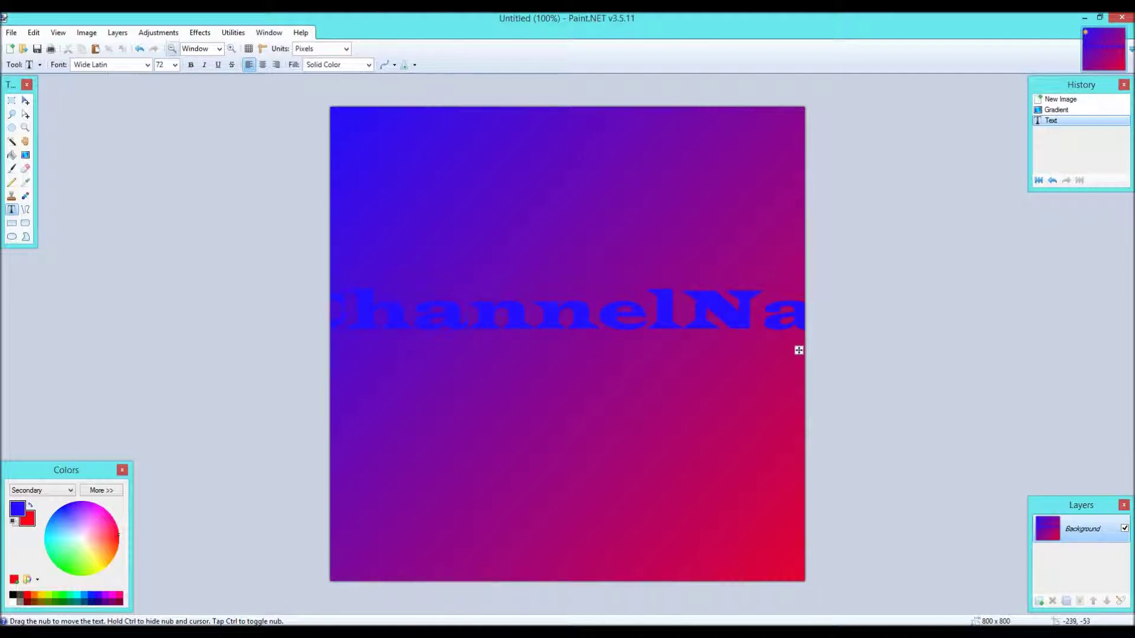
{"action": "left_click", "coordinate": [175, 65]}
{"action": "left_click", "coordinate": [160, 194]}
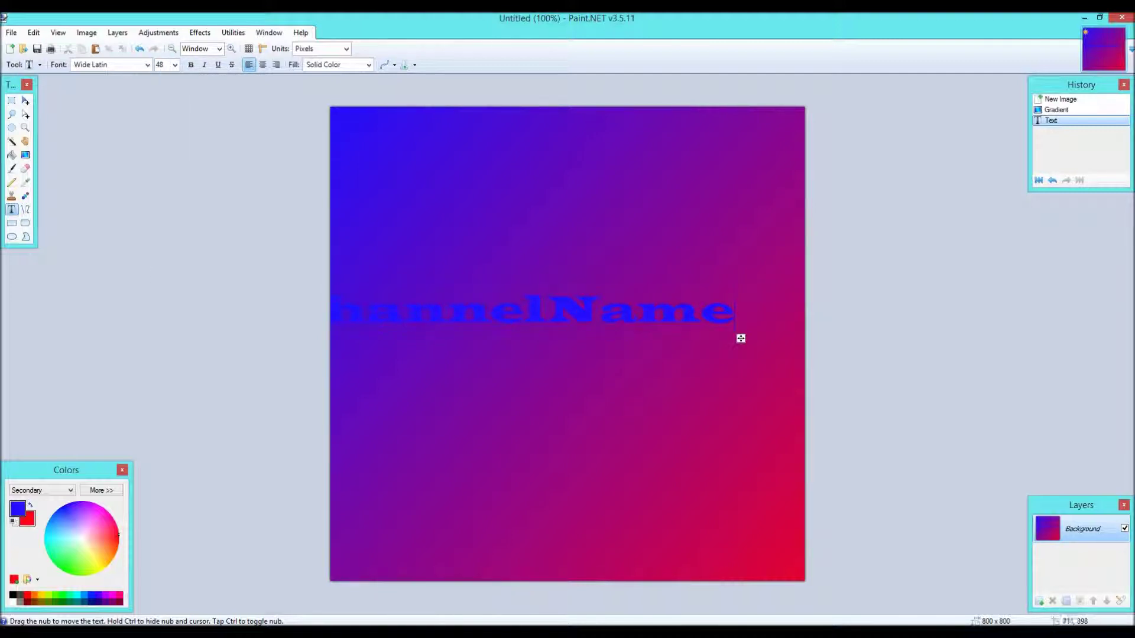
Move the ChannelName text so it fits fully across the canvas and try the Horizontal and Diagonal Cross fills on it.
{"action": "left_click_drag", "start_coordinate": [741, 338], "coordinate": [798, 343]}
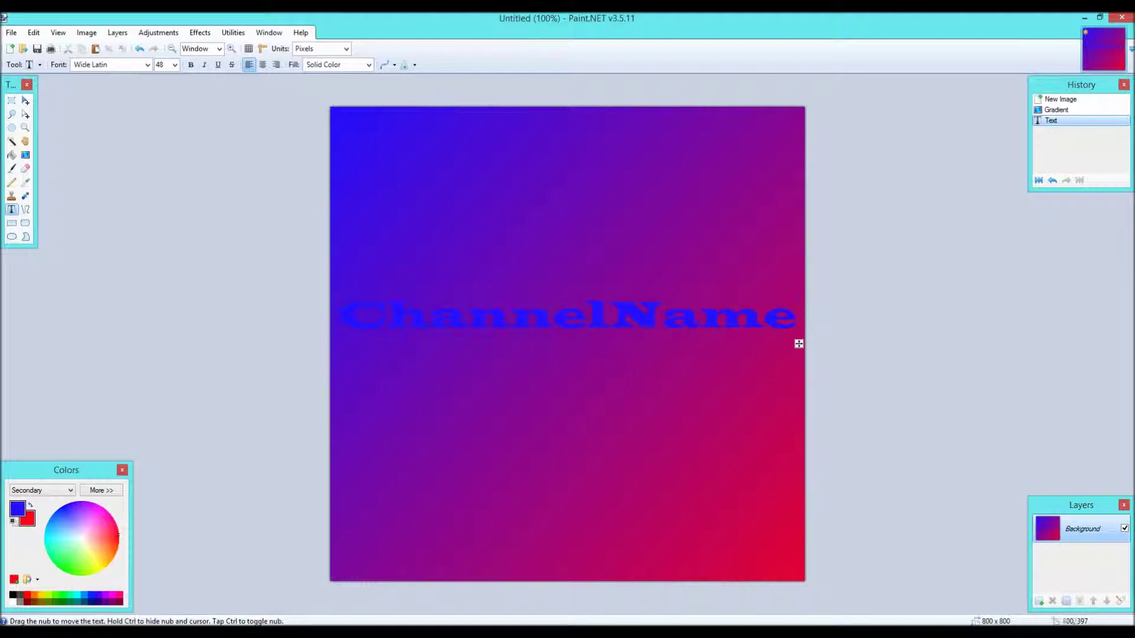
{"action": "left_click", "coordinate": [337, 64]}
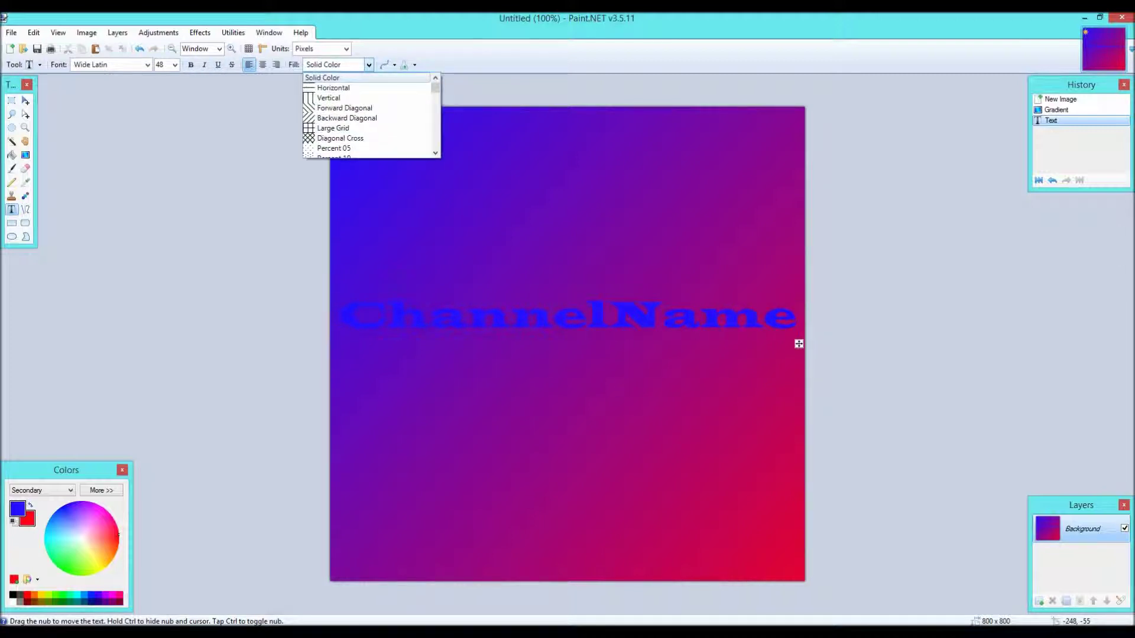
{"action": "left_click", "coordinate": [330, 91]}
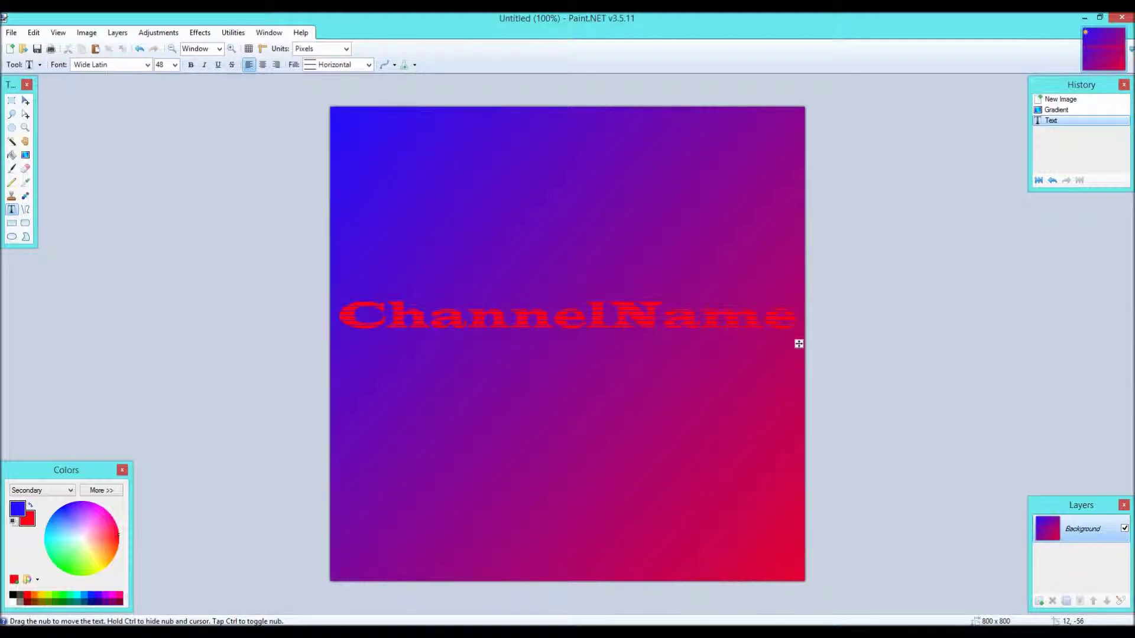
{"action": "left_click", "coordinate": [336, 65]}
{"action": "left_click", "coordinate": [330, 83]}
{"action": "left_click", "coordinate": [337, 64]}
{"action": "left_click", "coordinate": [339, 117]}
{"action": "left_click", "coordinate": [369, 64]}
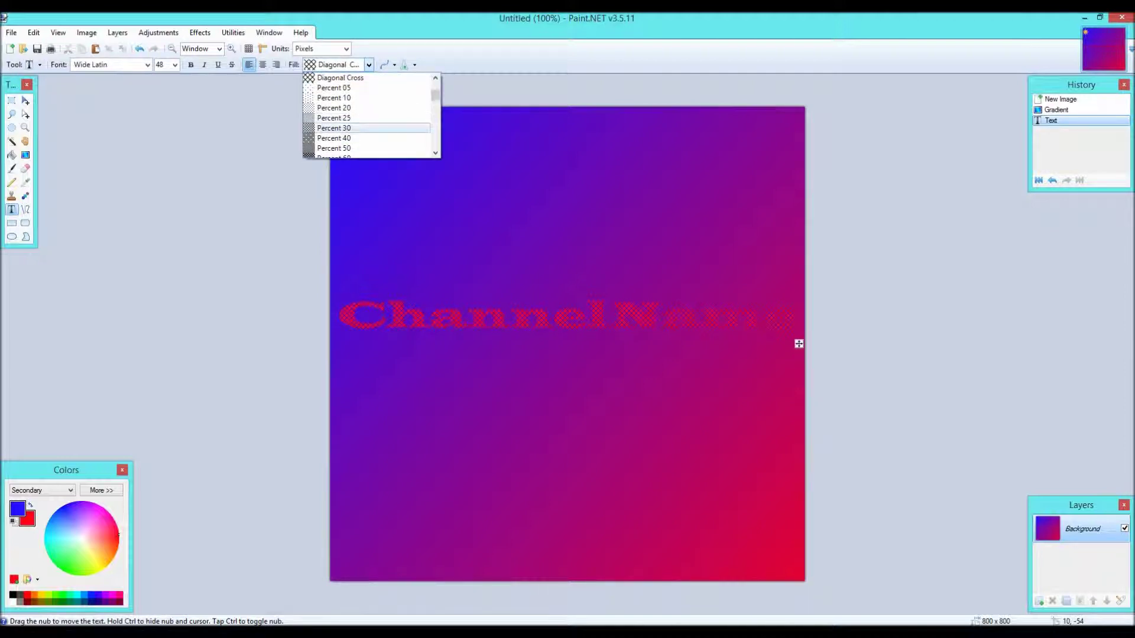
Try the Percent 50 and Percent 75 fill patterns on the ChannelName text.
{"action": "key", "text": "Down"}
{"action": "key", "text": "Down"}
{"action": "key", "text": "Down"}
{"action": "key", "text": "Down"}
{"action": "key", "text": "Return"}
{"action": "key", "text": "alt+Down"}
{"action": "key", "text": "Down"}
{"action": "key", "text": "Down"}
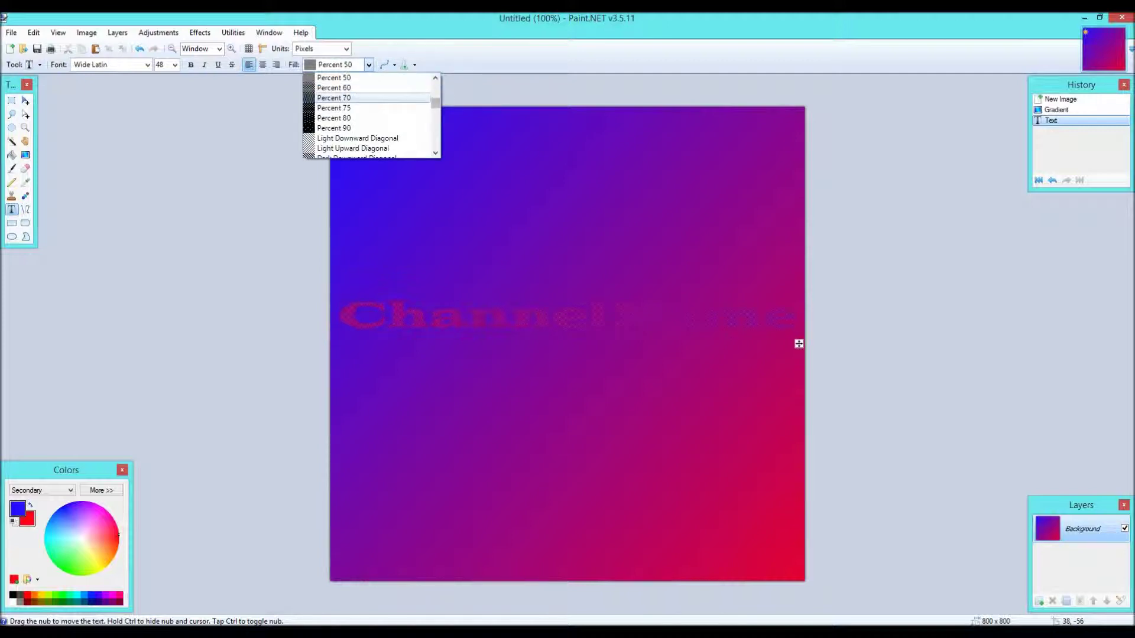
{"action": "key", "text": "Down"}
{"action": "key", "text": "Return"}
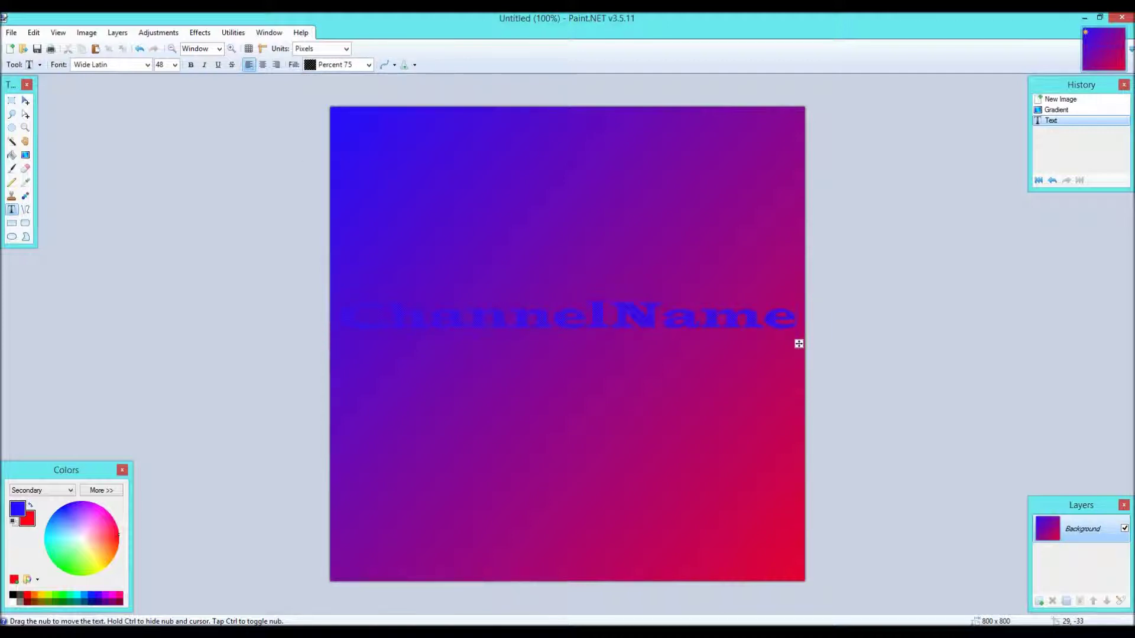
Try the Percent 90 and Sphere fill patterns on the ChannelName text.
{"action": "key", "text": "alt+Down"}
{"action": "key", "text": "Down"}
{"action": "key", "text": "Down"}
{"action": "key", "text": "Down"}
{"action": "key", "text": "Return"}
{"action": "key", "text": "alt+Down"}
{"action": "scroll", "coordinate": [799, 343], "scroll_direction": "down", "scroll_amount": 11}
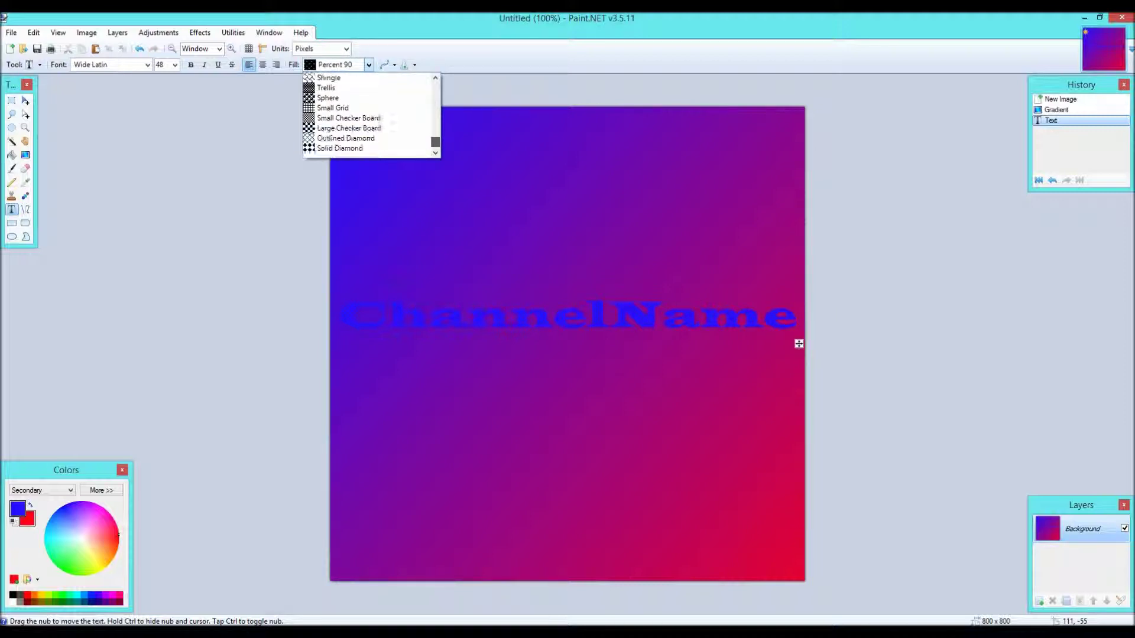
{"action": "left_click", "coordinate": [336, 98]}
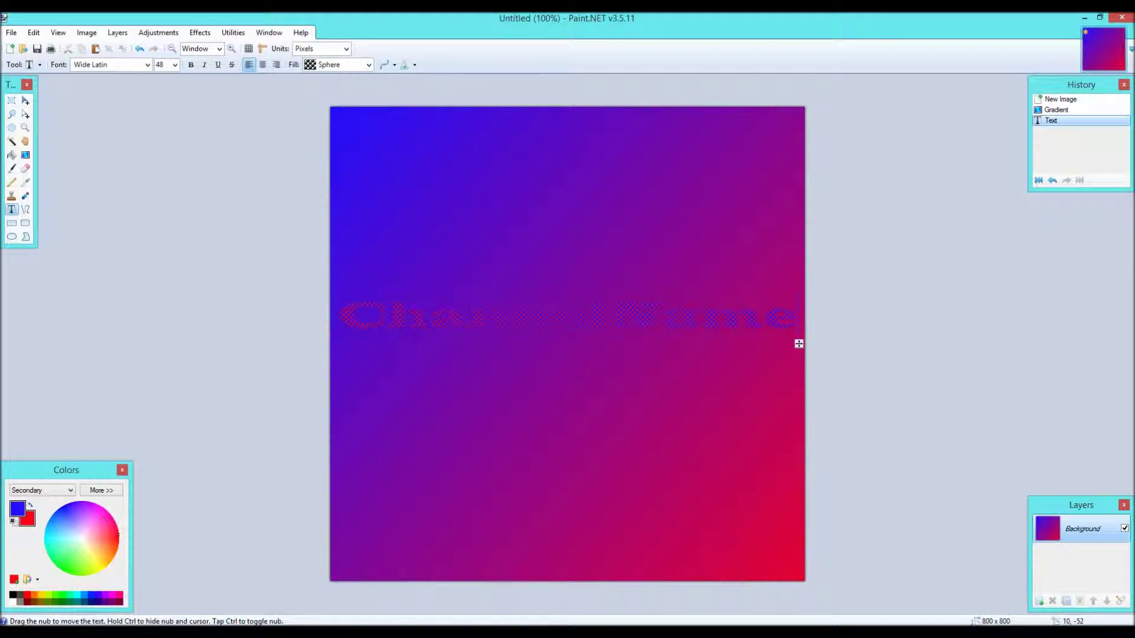
Try the Solid Diamond and Trellis fill patterns on the ChannelName text.
{"action": "key", "text": "alt+Down"}
{"action": "key", "text": "Down"}
{"action": "key", "text": "Down"}
{"action": "key", "text": "Down"}
{"action": "key", "text": "Down"}
{"action": "key", "text": "Down"}
{"action": "key", "text": "Return"}
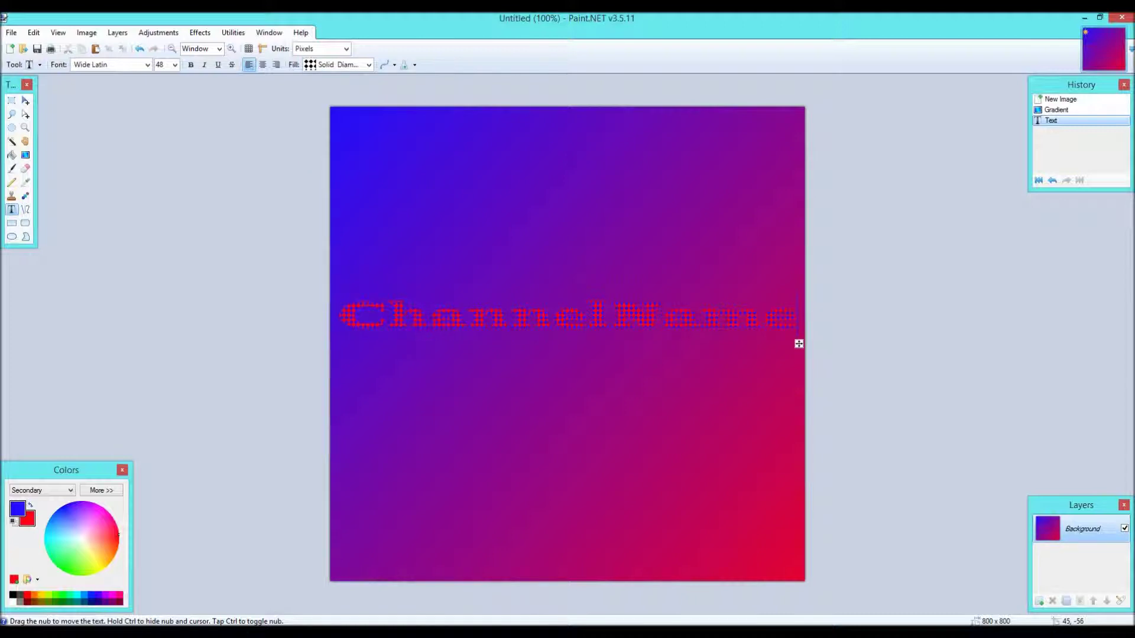
{"action": "key", "text": "alt+Down"}
{"action": "key", "text": "Up"}
{"action": "key", "text": "Up"}
{"action": "key", "text": "Up"}
{"action": "key", "text": "Up"}
{"action": "key", "text": "Up"}
{"action": "key", "text": "Return"}
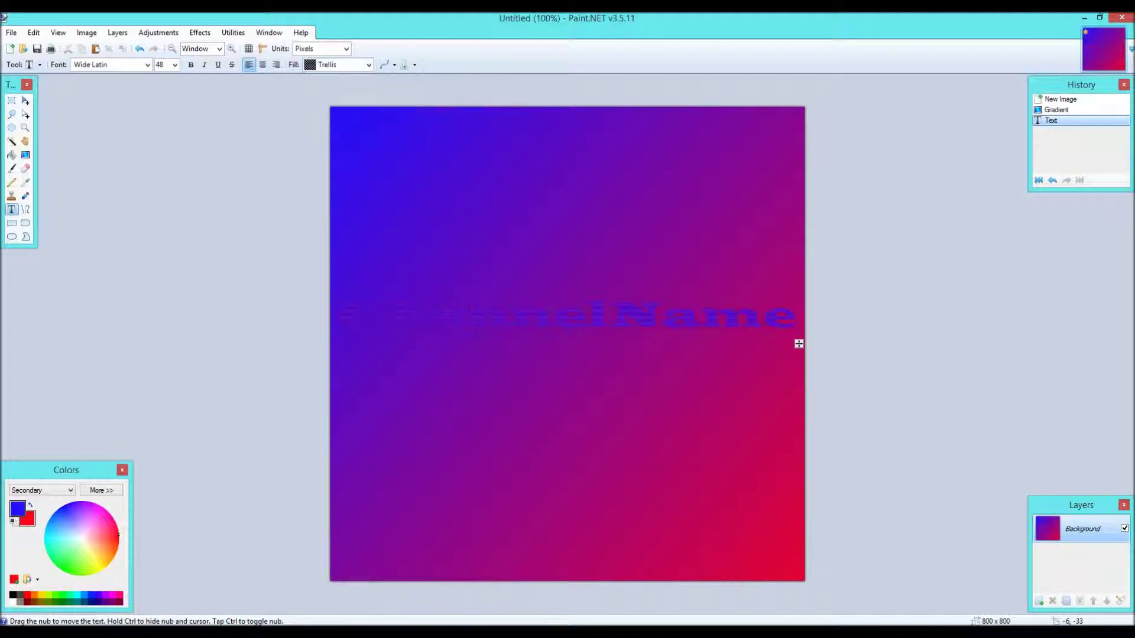
Set the ChannelName text's fill pattern to Dark Vertical.
{"action": "key", "text": "alt+Down"}
{"action": "key", "text": "Up"}
{"action": "key", "text": "Up"}
{"action": "key", "text": "Up"}
{"action": "key", "text": "Up"}
{"action": "key", "text": "Up"}
{"action": "key", "text": "Up"}
{"action": "key", "text": "Up"}
{"action": "key", "text": "Up"}
{"action": "key", "text": "Up"}
{"action": "key", "text": "Up"}
{"action": "key", "text": "Up"}
{"action": "key", "text": "Up"}
{"action": "key", "text": "Up"}
{"action": "key", "text": "Up"}
{"action": "key", "text": "Up"}
{"action": "key", "text": "Up"}
{"action": "key", "text": "Up"}
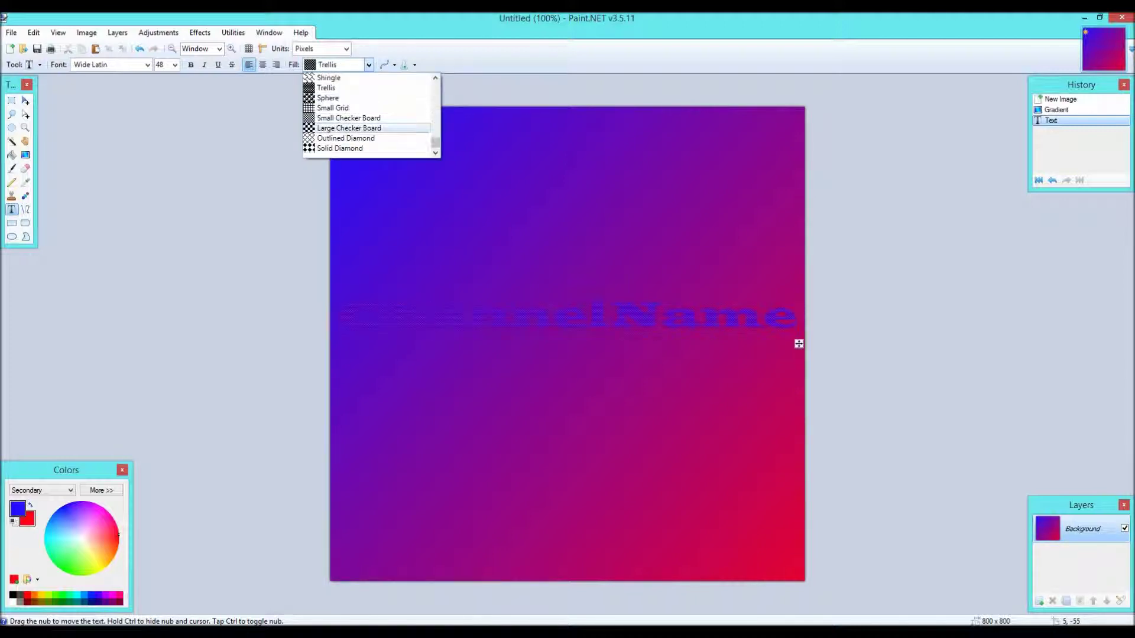
{"action": "key", "text": "Up"}
{"action": "key", "text": "Return"}
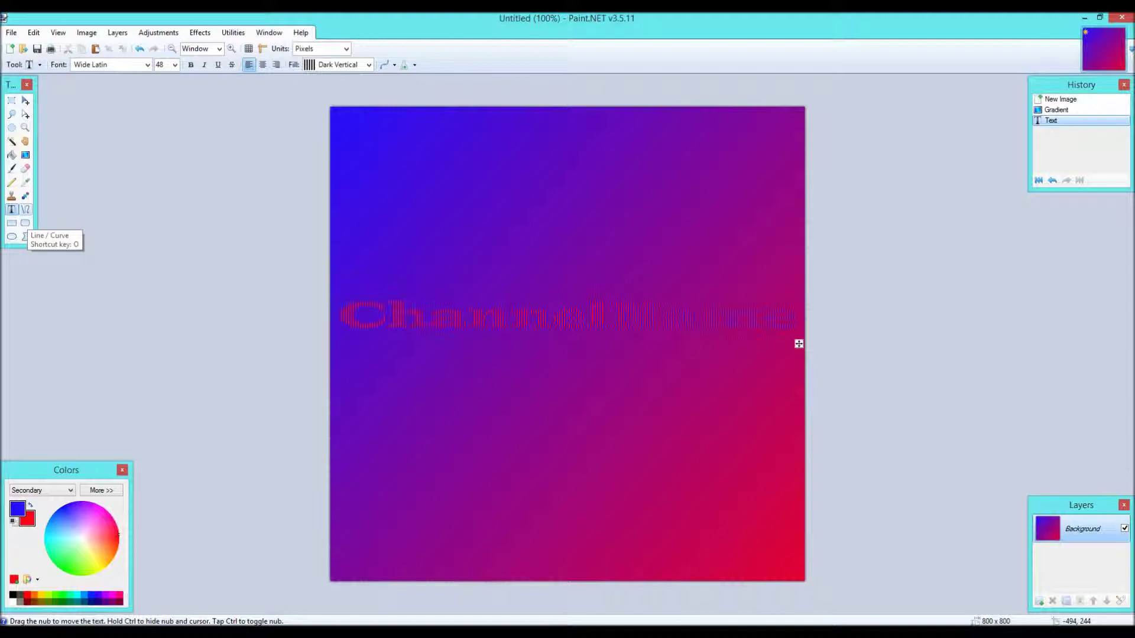
Draw a diagonal line across the canvas's upper-left corner with Line/Curve and try brush widths 45 and 85 on it.
{"action": "left_click", "coordinate": [25, 210]}
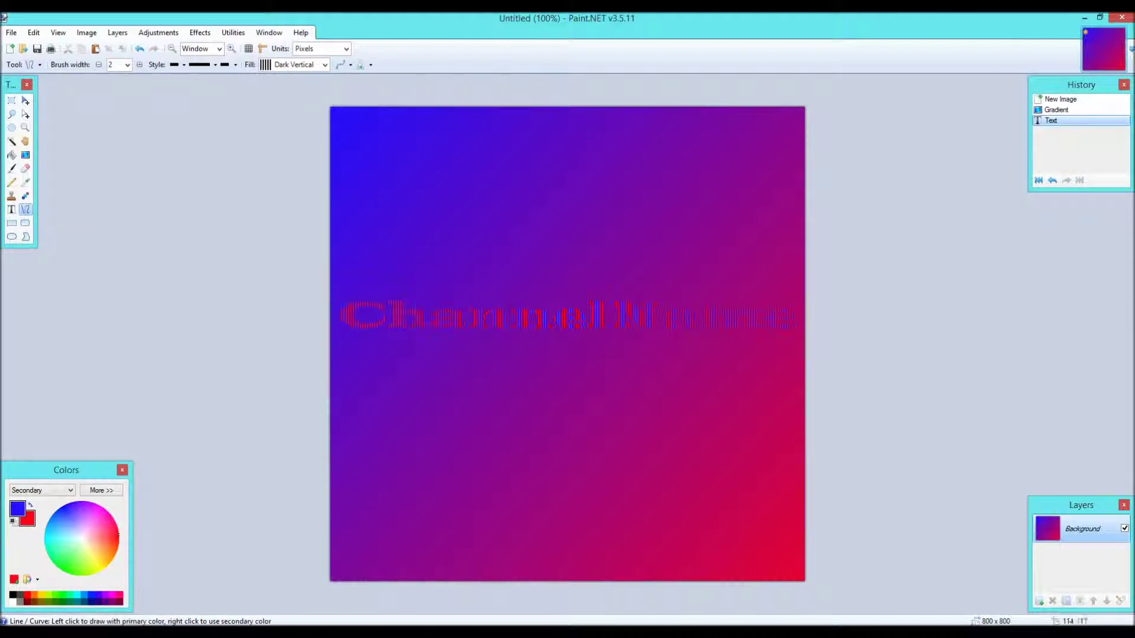
{"action": "left_click_drag", "start_coordinate": [331, 200], "coordinate": [465, 105]}
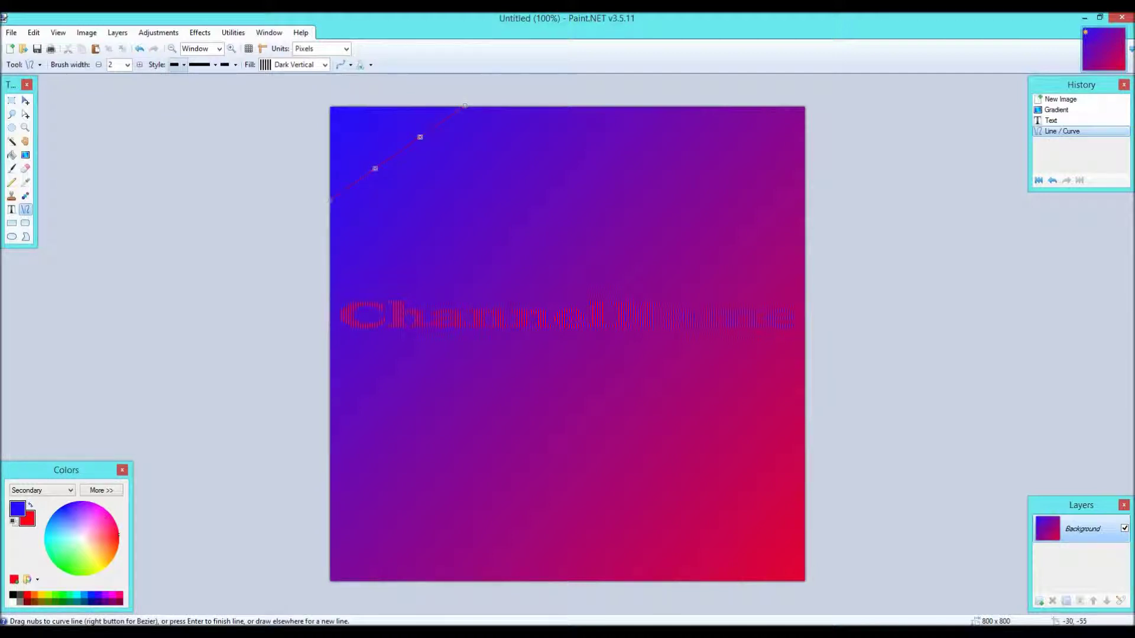
{"action": "left_click", "coordinate": [127, 65]}
{"action": "left_click", "coordinate": [120, 245]}
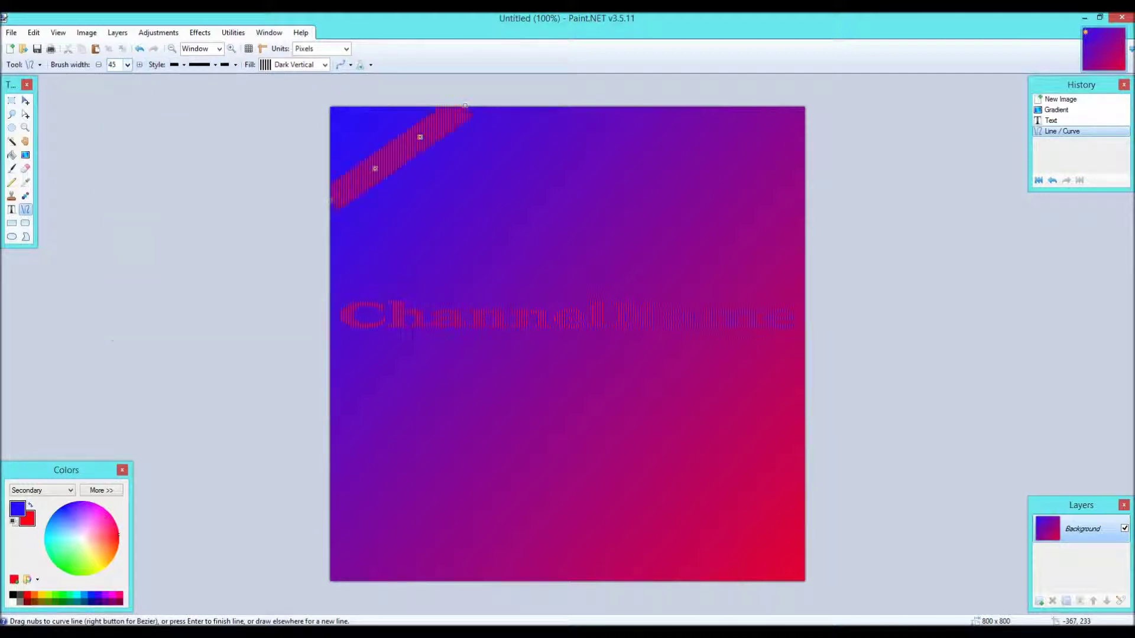
{"action": "left_click", "coordinate": [127, 65]}
{"action": "left_click", "coordinate": [121, 166]}
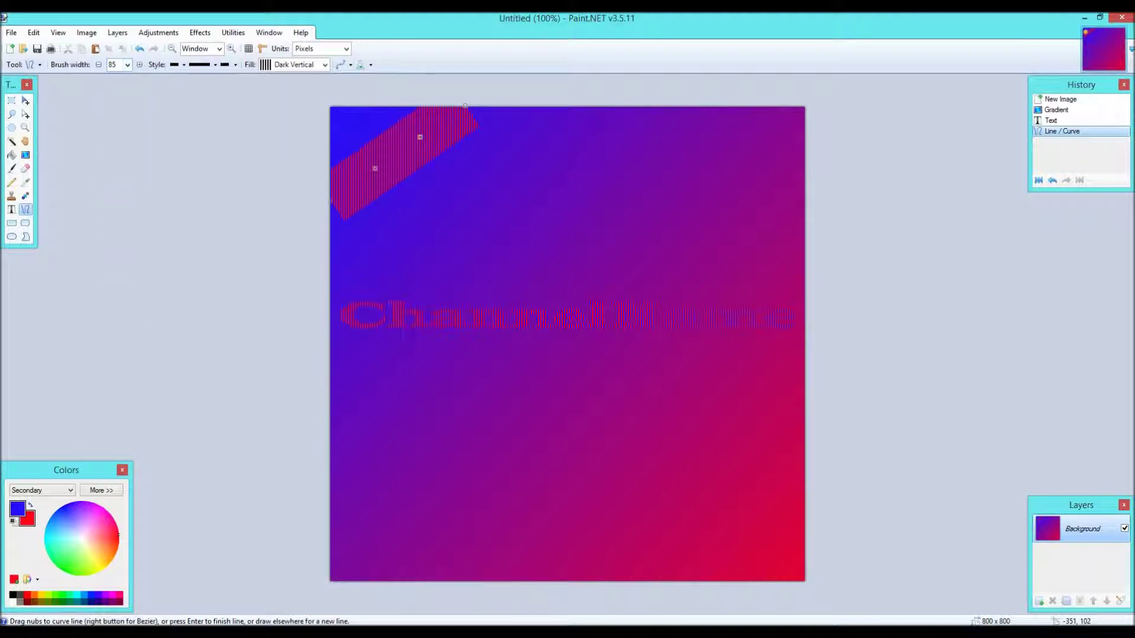
Reduce the diagonal line's brush width to 14 and make its secondary colour black.
{"action": "left_click", "coordinate": [127, 65]}
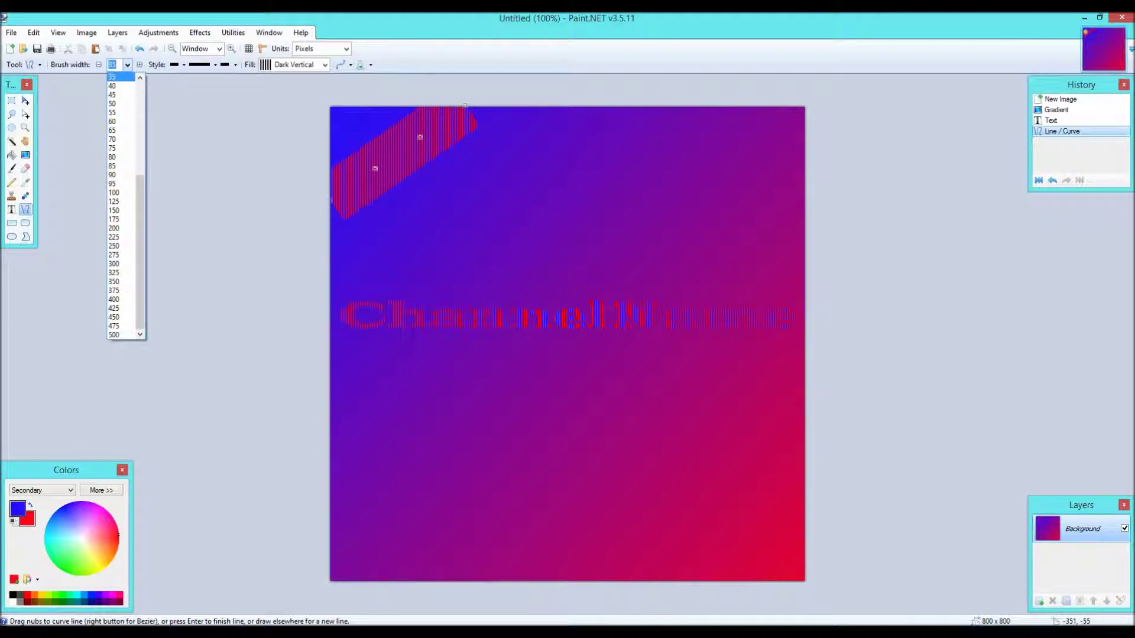
{"action": "left_click", "coordinate": [121, 78]}
{"action": "left_click", "coordinate": [127, 65]}
{"action": "scroll", "coordinate": [118, 237], "scroll_direction": "down", "scroll_amount": 3}
{"action": "scroll", "coordinate": [118, 236], "scroll_direction": "up", "scroll_amount": 3}
{"action": "left_click", "coordinate": [116, 211]}
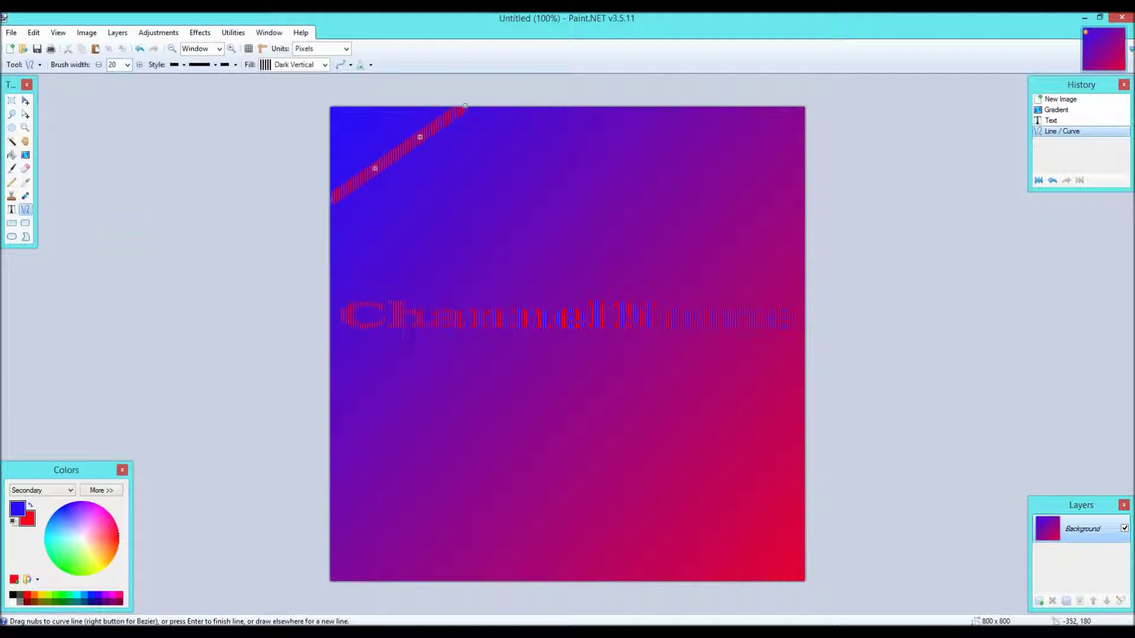
{"action": "left_click", "coordinate": [127, 65]}
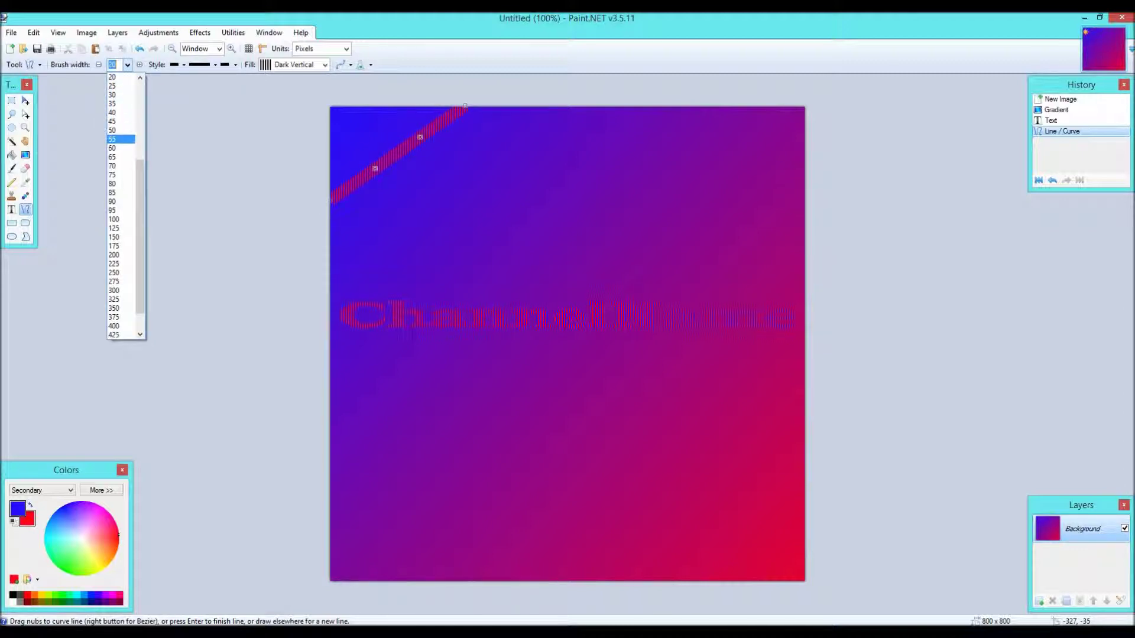
{"action": "scroll", "coordinate": [113, 237], "scroll_direction": "down", "scroll_amount": 3}
{"action": "scroll", "coordinate": [112, 236], "scroll_direction": "up", "scroll_amount": 3}
{"action": "left_click", "coordinate": [112, 193]}
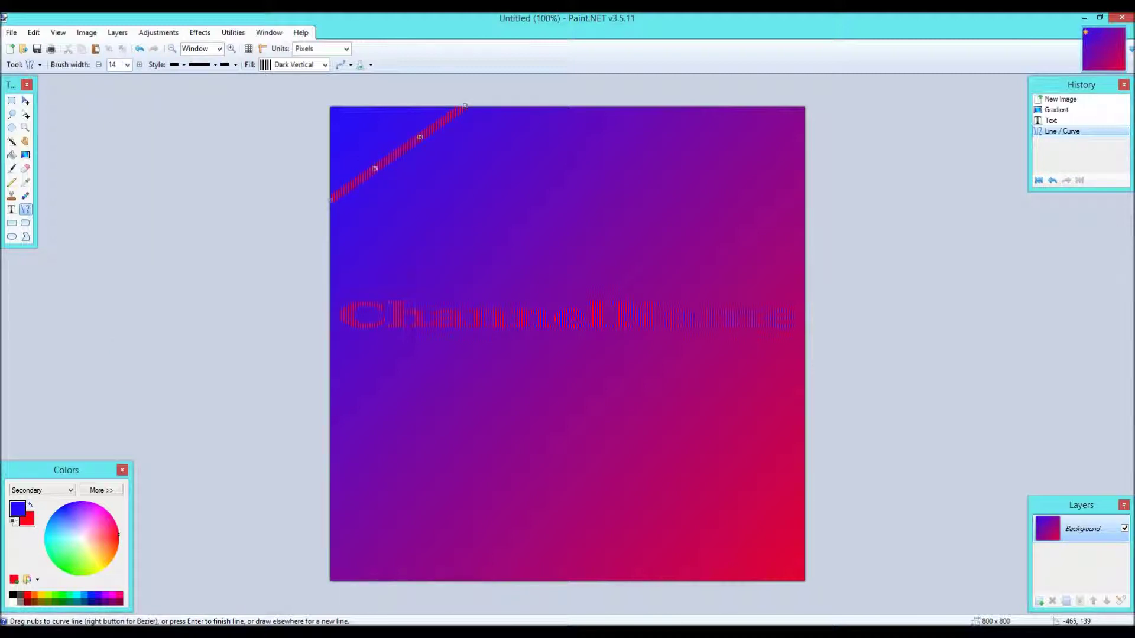
{"action": "right_click", "coordinate": [13, 595]}
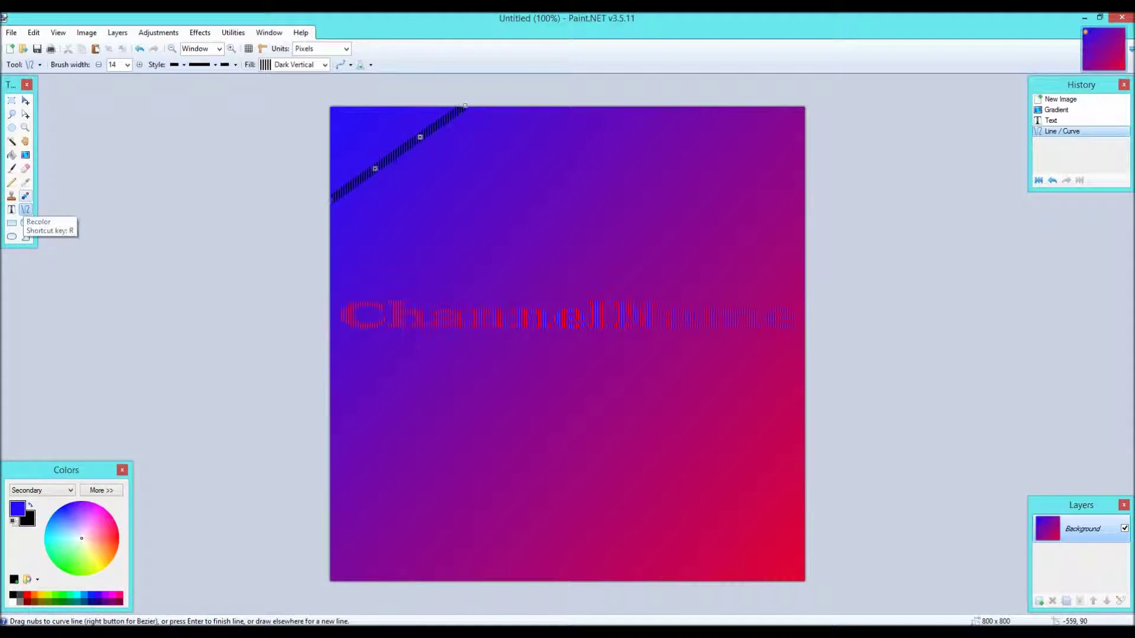
Paint wavy black-and-blue strokes below and above the ChannelName text with the Paintbrush at width 14.
{"action": "left_click", "coordinate": [11, 168]}
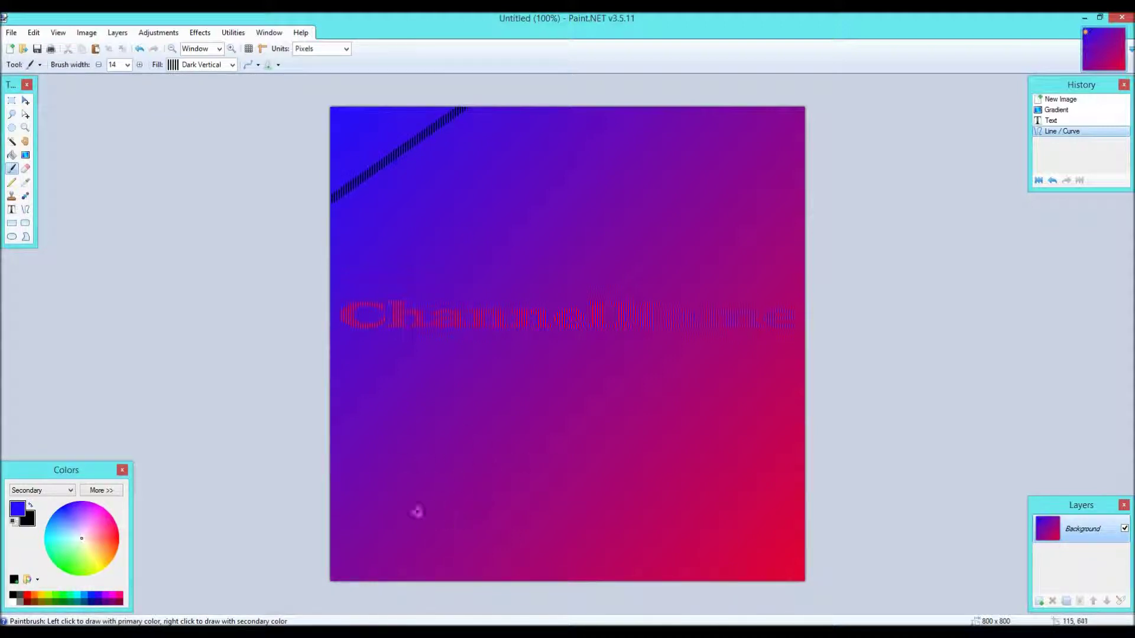
{"action": "mouse_move", "coordinate": [340, 515]}
{"action": "left_mouse_down"}
{"action": "mouse_move", "coordinate": [396, 418]}
{"action": "mouse_move", "coordinate": [466, 378]}
{"action": "mouse_move", "coordinate": [562, 487]}
{"action": "mouse_move", "coordinate": [720, 428]}
{"action": "mouse_move", "coordinate": [791, 379]}
{"action": "left_mouse_up"}
{"action": "mouse_move", "coordinate": [394, 498]}
{"action": "left_mouse_down"}
{"action": "mouse_move", "coordinate": [563, 384]}
{"action": "mouse_move", "coordinate": [651, 489]}
{"action": "mouse_move", "coordinate": [759, 454]}
{"action": "left_mouse_up"}
{"action": "mouse_move", "coordinate": [381, 384]}
{"action": "left_mouse_down"}
{"action": "mouse_move", "coordinate": [498, 392]}
{"action": "mouse_move", "coordinate": [597, 506]}
{"action": "mouse_move", "coordinate": [719, 390]}
{"action": "mouse_move", "coordinate": [751, 376]}
{"action": "left_mouse_up"}
{"action": "left_click_drag", "start_coordinate": [442, 226], "coordinate": [435, 248]}
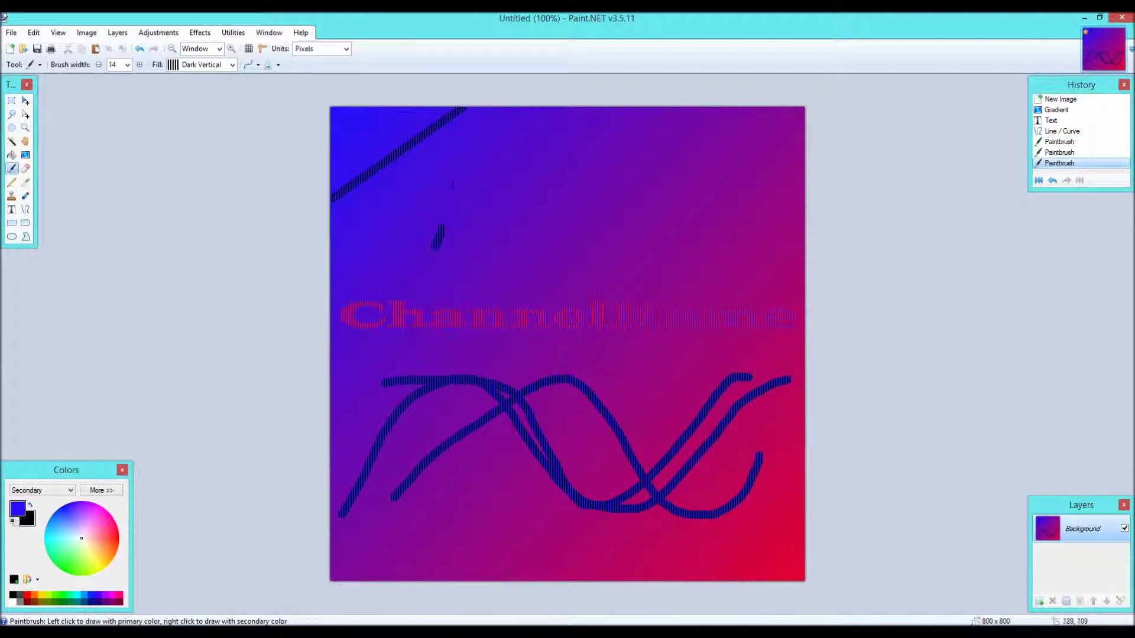
{"action": "mouse_move", "coordinate": [453, 180]}
{"action": "left_mouse_down"}
{"action": "mouse_move", "coordinate": [587, 163]}
{"action": "mouse_move", "coordinate": [748, 195]}
{"action": "left_mouse_up"}
{"action": "mouse_move", "coordinate": [559, 254]}
{"action": "left_mouse_down"}
{"action": "mouse_move", "coordinate": [570, 197]}
{"action": "mouse_move", "coordinate": [780, 180]}
{"action": "left_mouse_up"}
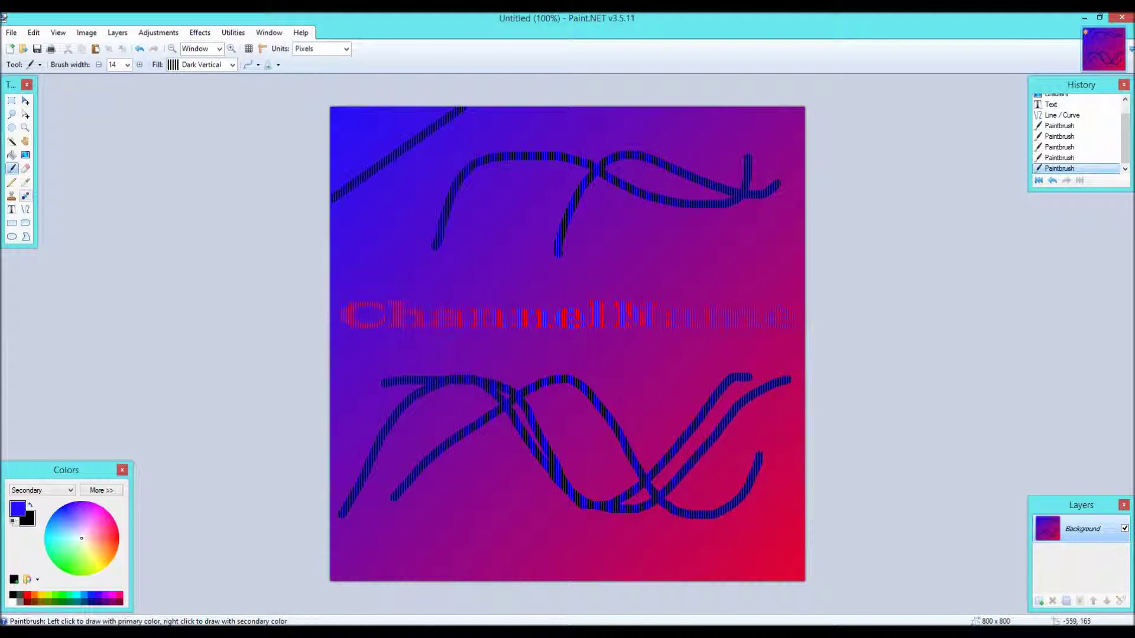
{"action": "left_click", "coordinate": [58, 33]}
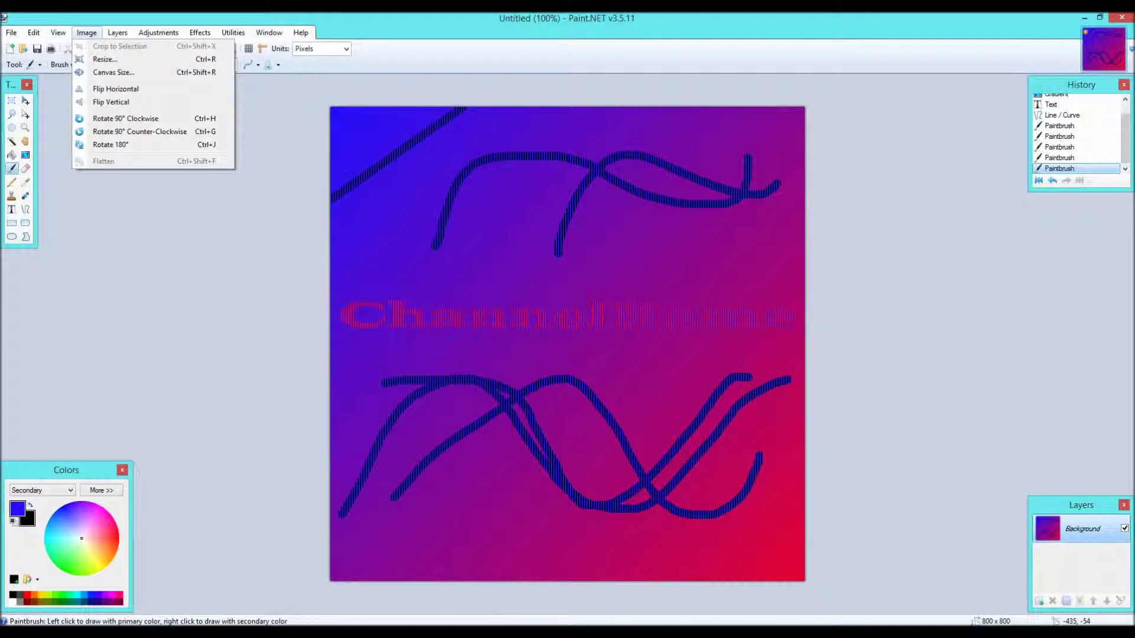
{"action": "mouse_move", "coordinate": [159, 32]}
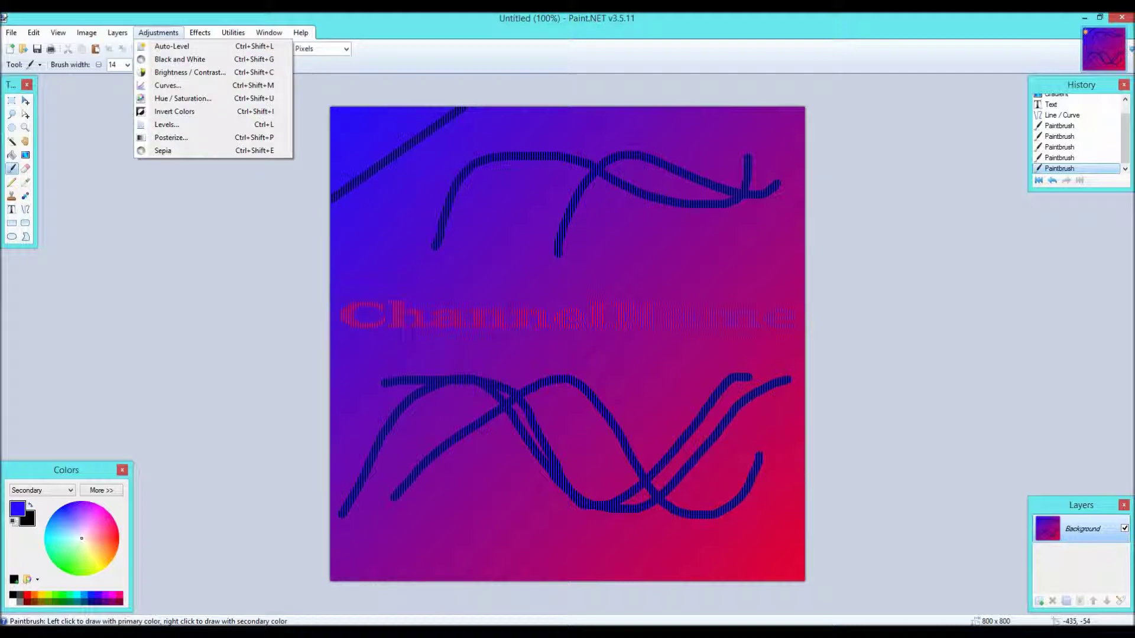
{"action": "mouse_move", "coordinate": [199, 32]}
{"action": "mouse_move", "coordinate": [216, 73]}
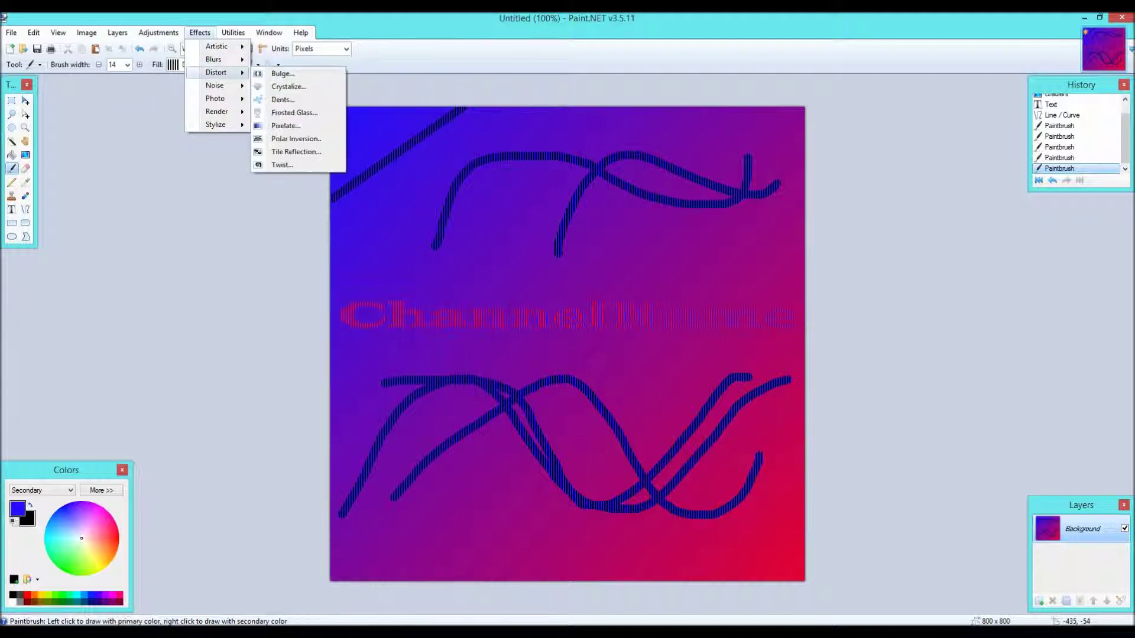
{"action": "mouse_move", "coordinate": [215, 99]}
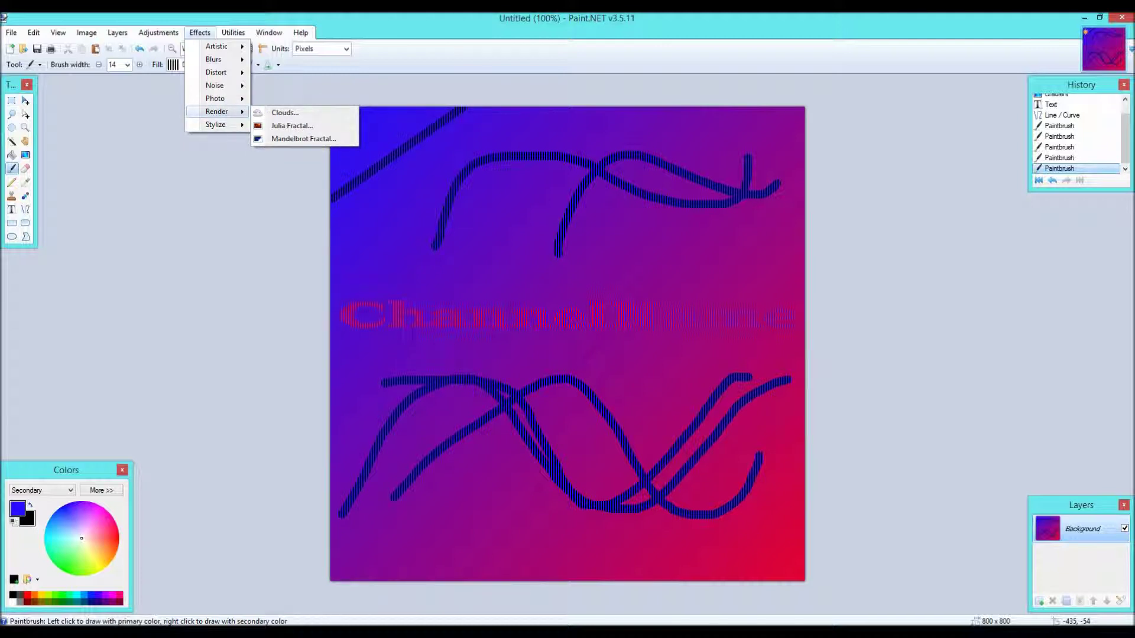
{"action": "left_click", "coordinate": [286, 250]}
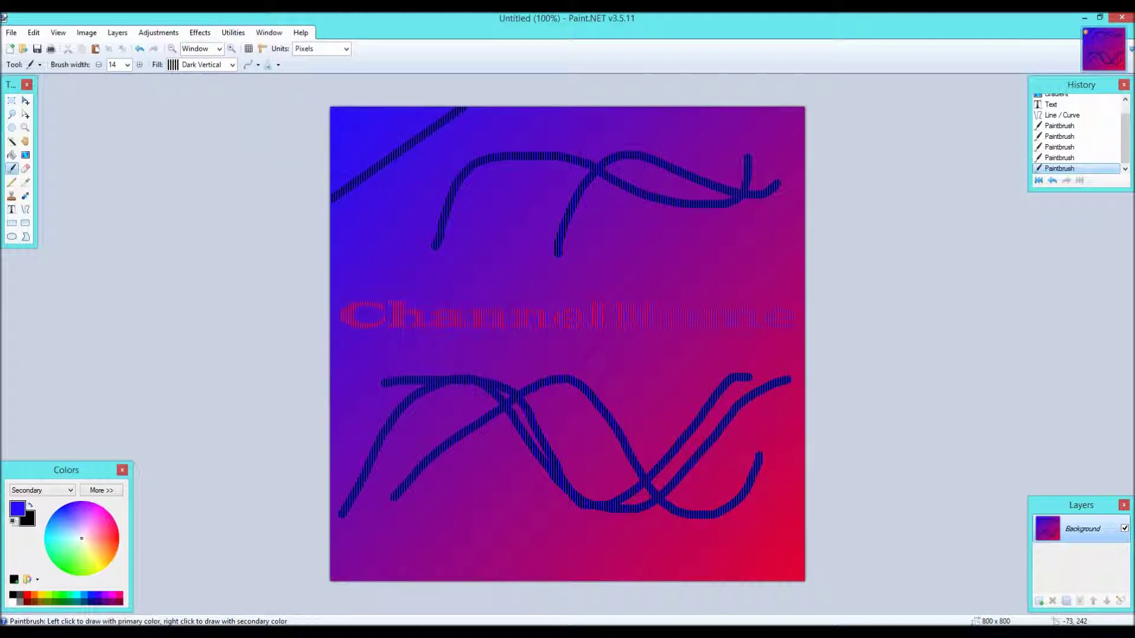
Paint a large looping stroke across the canvas and try selecting areas between the strokes with the Magic Wand at 50% tolerance.
{"action": "mouse_move", "coordinate": [439, 525]}
{"action": "left_mouse_down"}
{"action": "mouse_move", "coordinate": [470, 299]}
{"action": "mouse_move", "coordinate": [565, 502]}
{"action": "mouse_move", "coordinate": [700, 391]}
{"action": "left_mouse_up"}
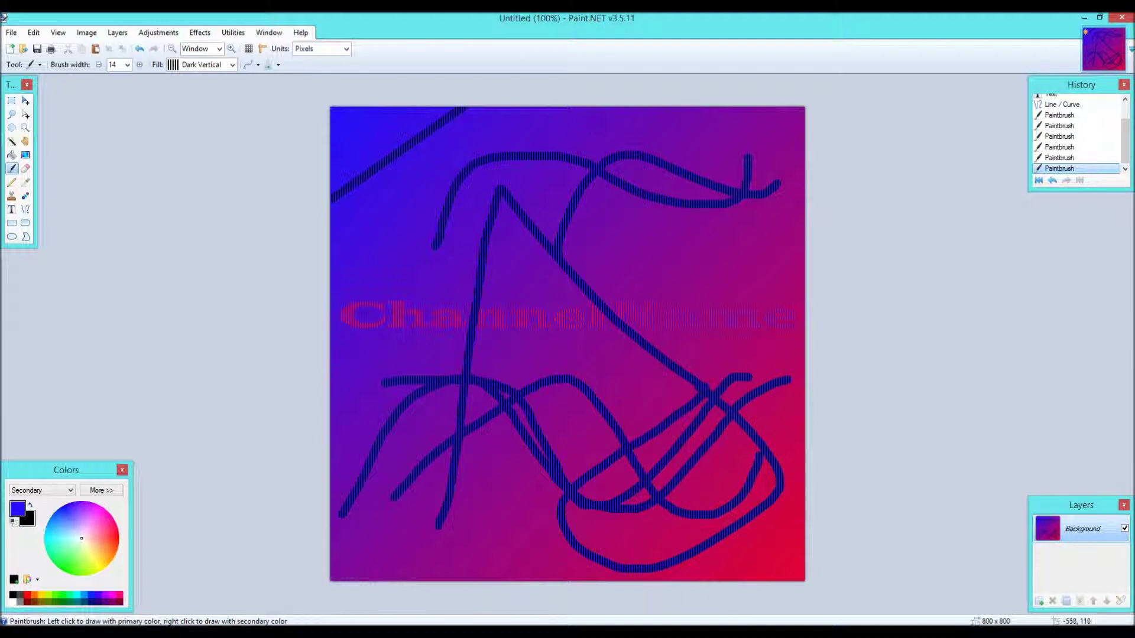
{"action": "left_click", "coordinate": [11, 142]}
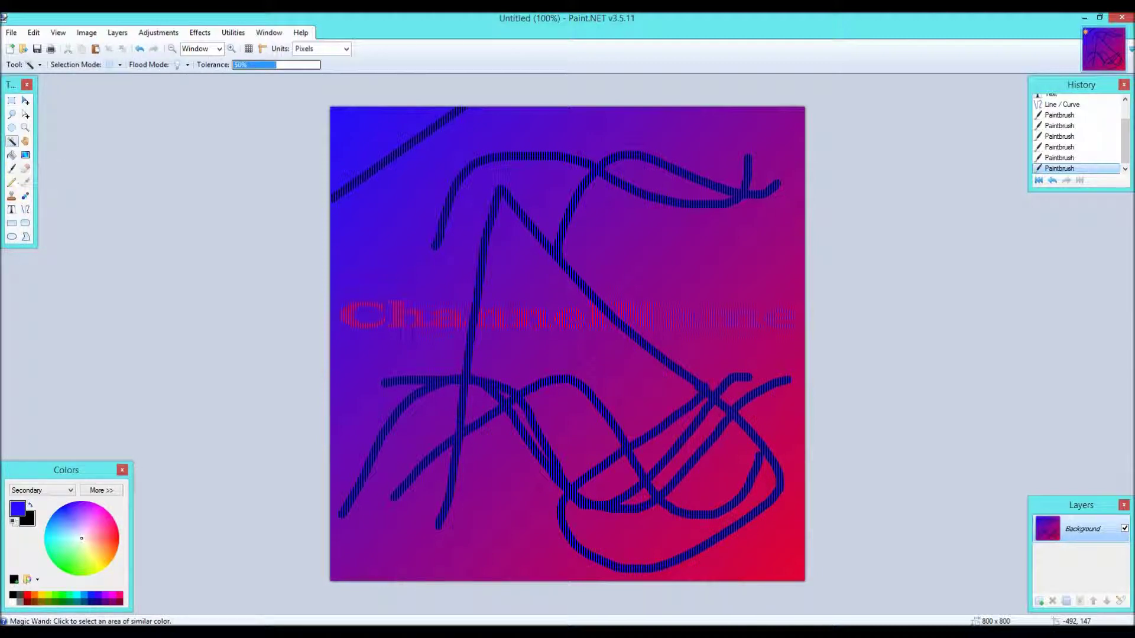
{"action": "left_click", "coordinate": [591, 266]}
{"action": "left_click", "coordinate": [662, 532]}
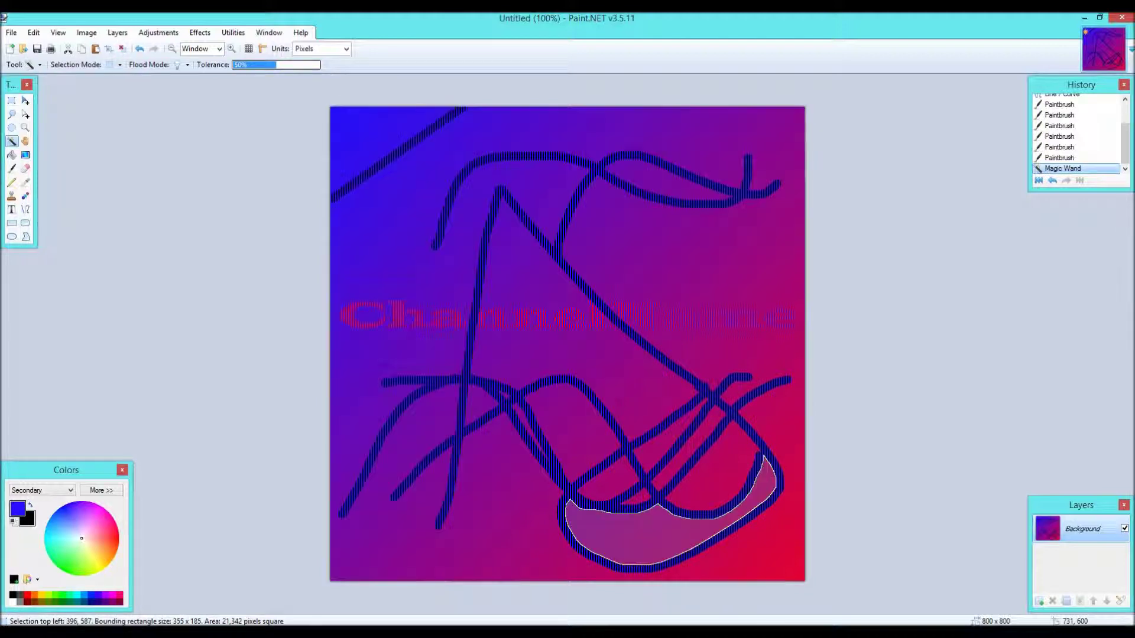
{"action": "left_click", "coordinate": [610, 448]}
{"action": "left_click", "coordinate": [603, 438]}
{"action": "left_click", "coordinate": [585, 367]}
{"action": "left_click", "coordinate": [596, 432]}
{"action": "left_click", "coordinate": [527, 435]}
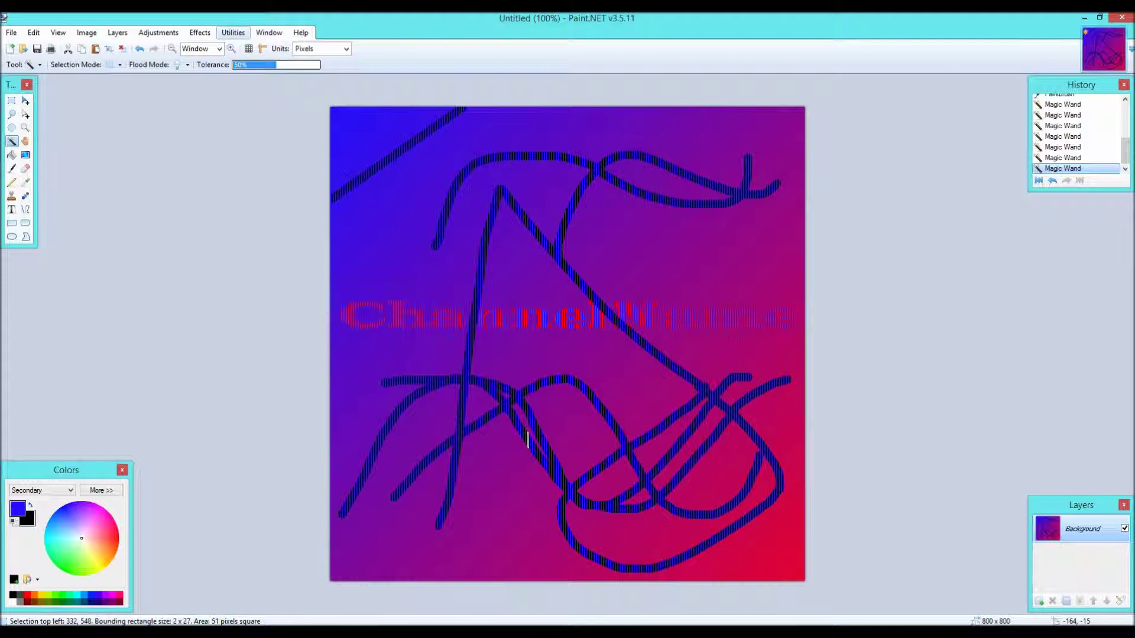
Undo the Magic Wand selections and all Paintbrush strokes, keeping the diagonal line in the upper-left corner.
{"action": "left_click", "coordinate": [117, 32]}
{"action": "left_click", "coordinate": [117, 32]}
{"action": "key", "text": "ctrl+z"}
{"action": "key", "text": "ctrl+z"}
{"action": "key", "text": "ctrl+z"}
{"action": "key", "text": "ctrl+z"}
{"action": "key", "text": "ctrl+z"}
{"action": "key", "text": "ctrl+z"}
{"action": "key", "text": "ctrl+z"}
{"action": "key", "text": "ctrl+z"}
{"action": "key", "text": "ctrl+z"}
{"action": "key", "text": "ctrl+z"}
{"action": "key", "text": "ctrl+z"}
{"action": "key", "text": "ctrl+z"}
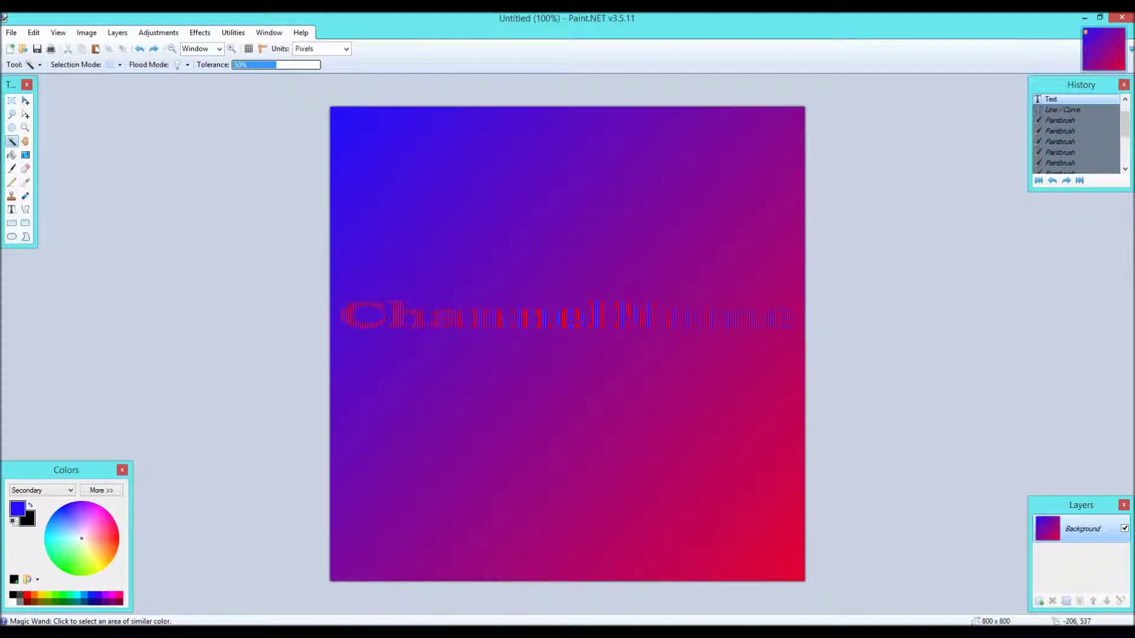
{"action": "key", "text": "ctrl+y"}
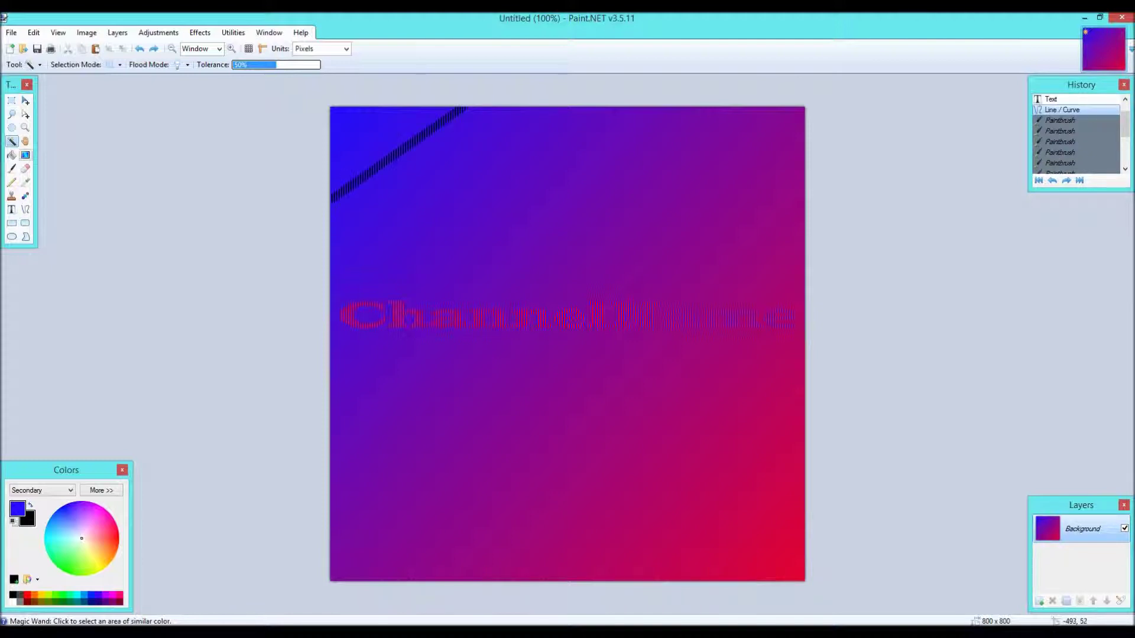
{"action": "key", "text": "alt+v"}
{"action": "key", "text": "Escape"}
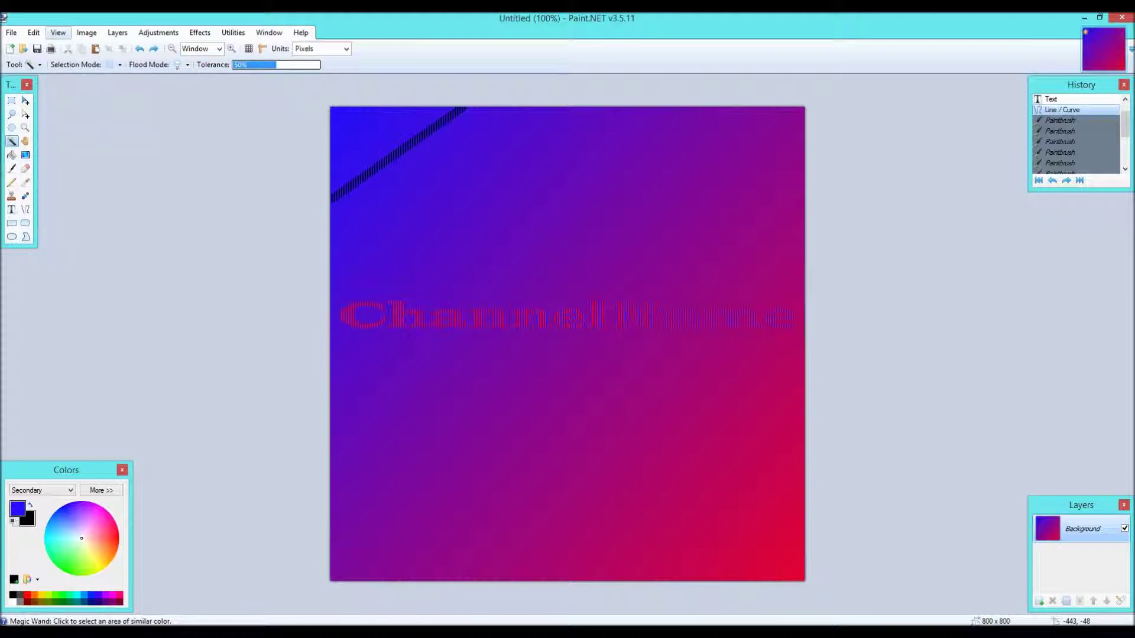